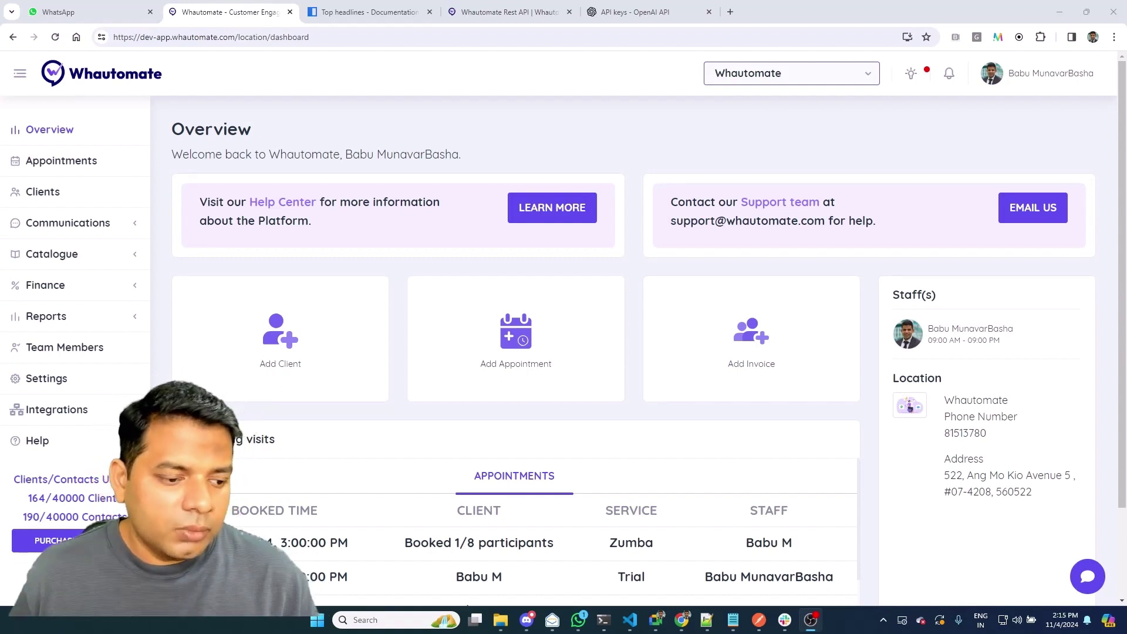
# Review the OpenAI integration's configuration and the News API documentation for the top headlines endpoint.
pyautogui.click(83, 410)
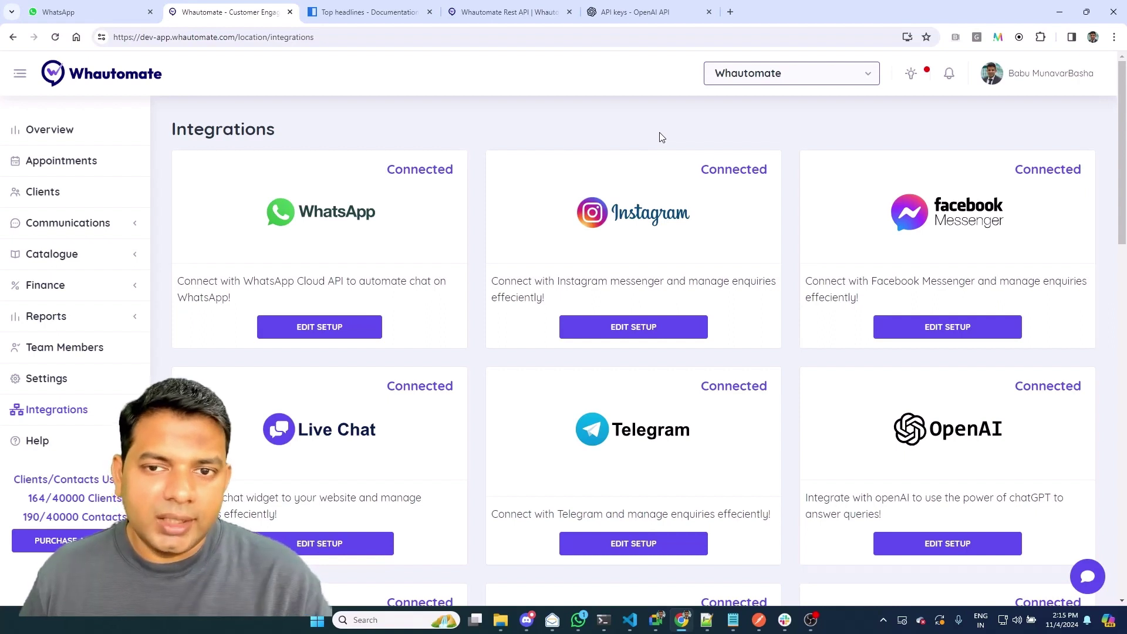
pyautogui.click(945, 543)
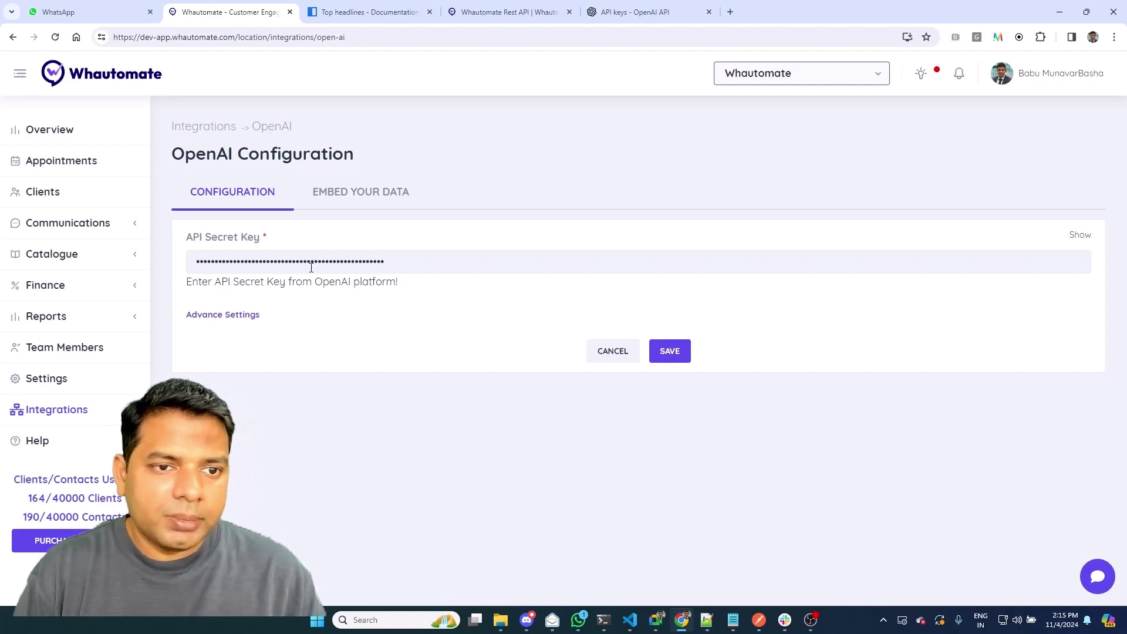
pyautogui.click(373, 12)
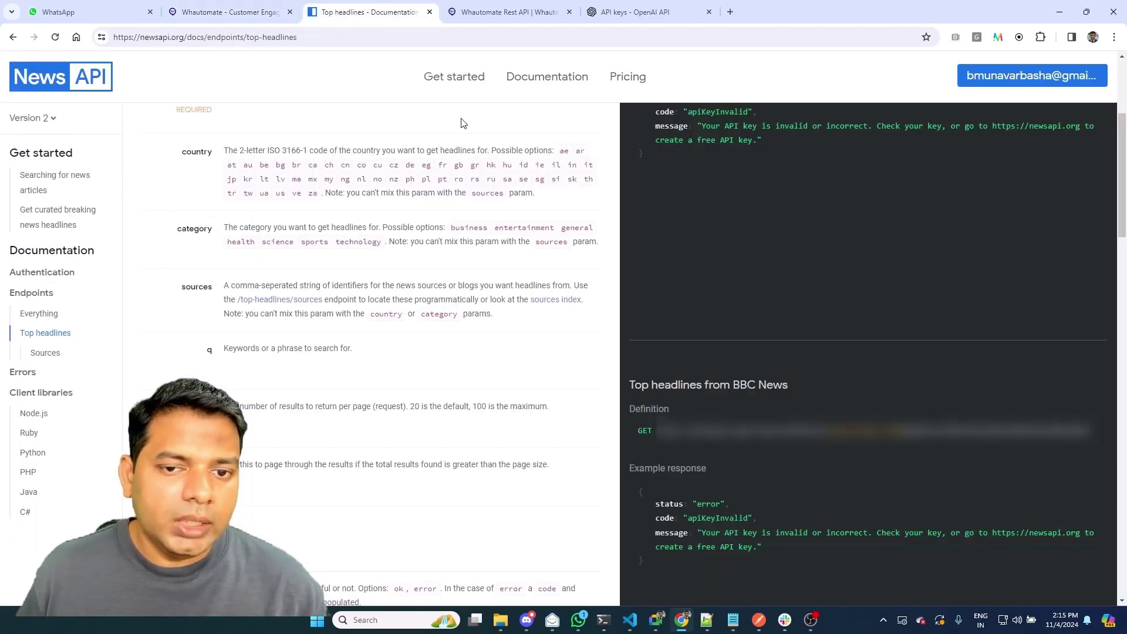
pyautogui.scroll(4, 461, 124)
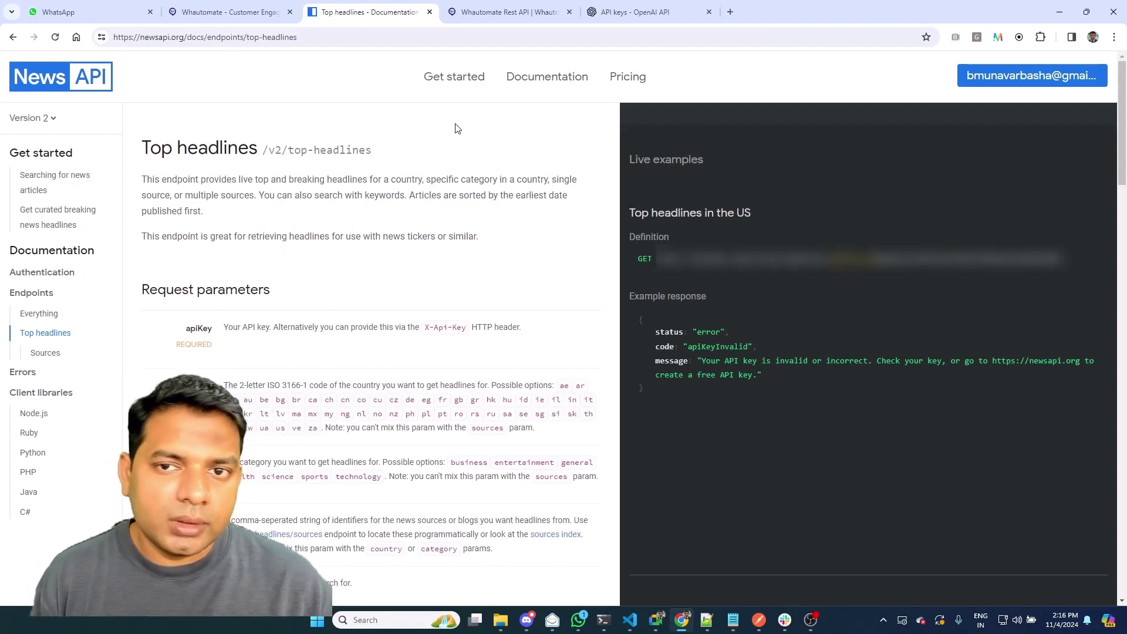
pyautogui.hotkey('ctrl', 'shift', 'Tab')
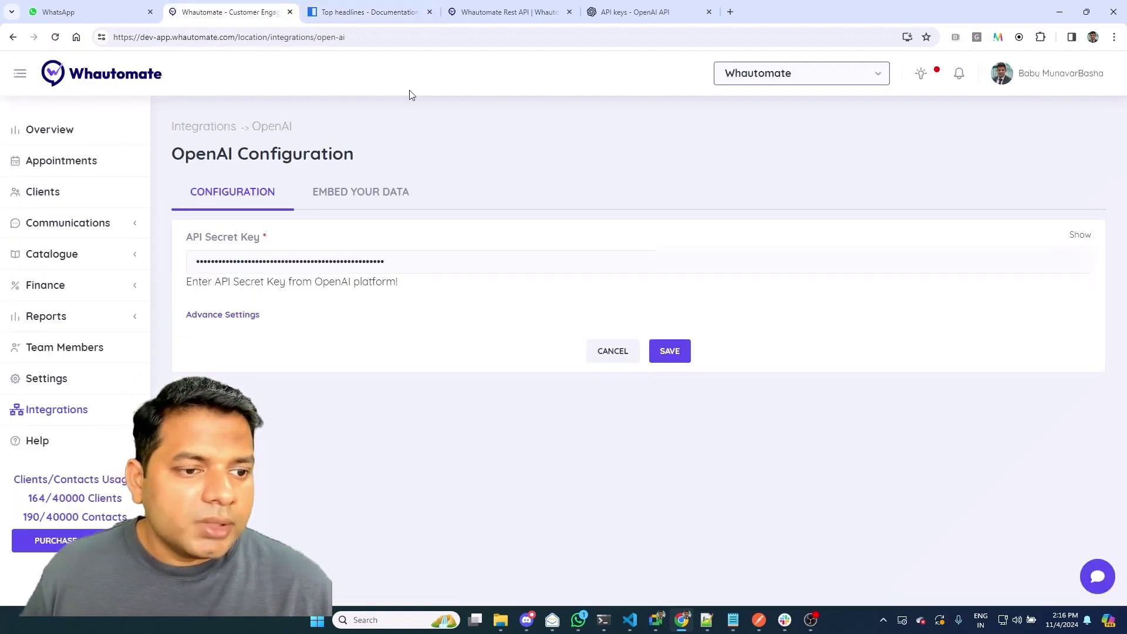
# Open the communication automations and show the WhatsApp automation rules.
pyautogui.click(64, 228)
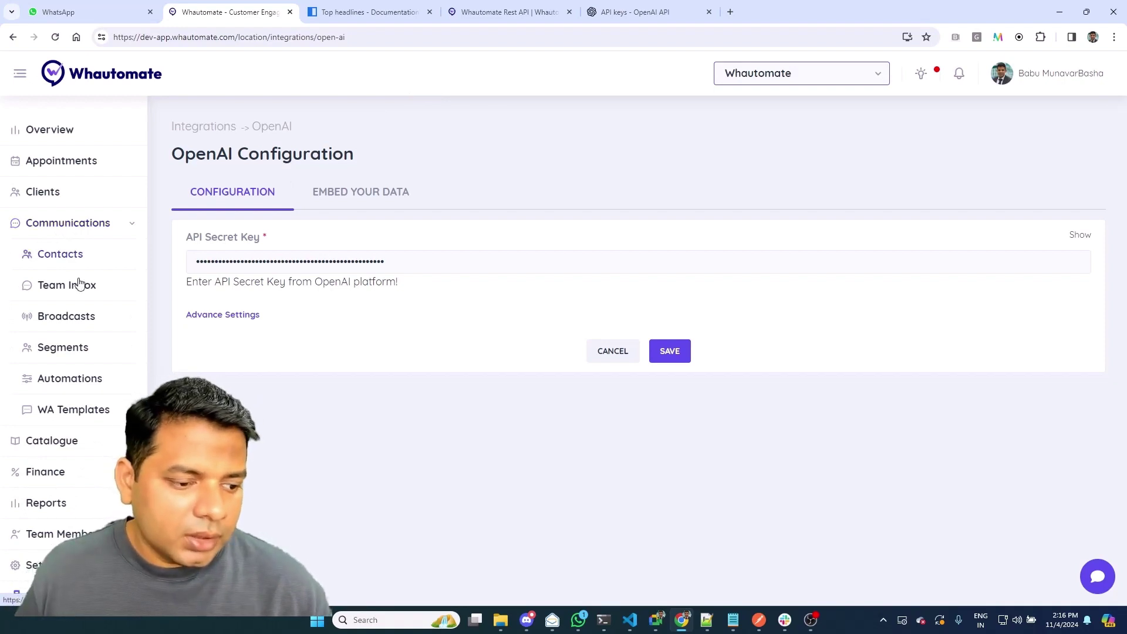
pyautogui.click(65, 379)
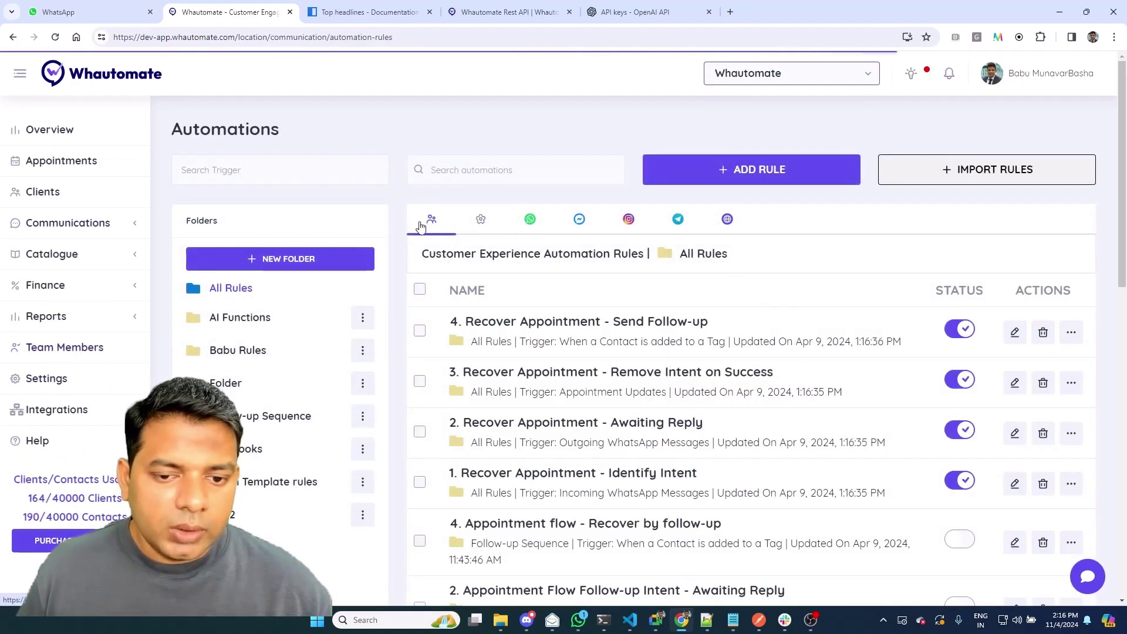
pyautogui.click(483, 232)
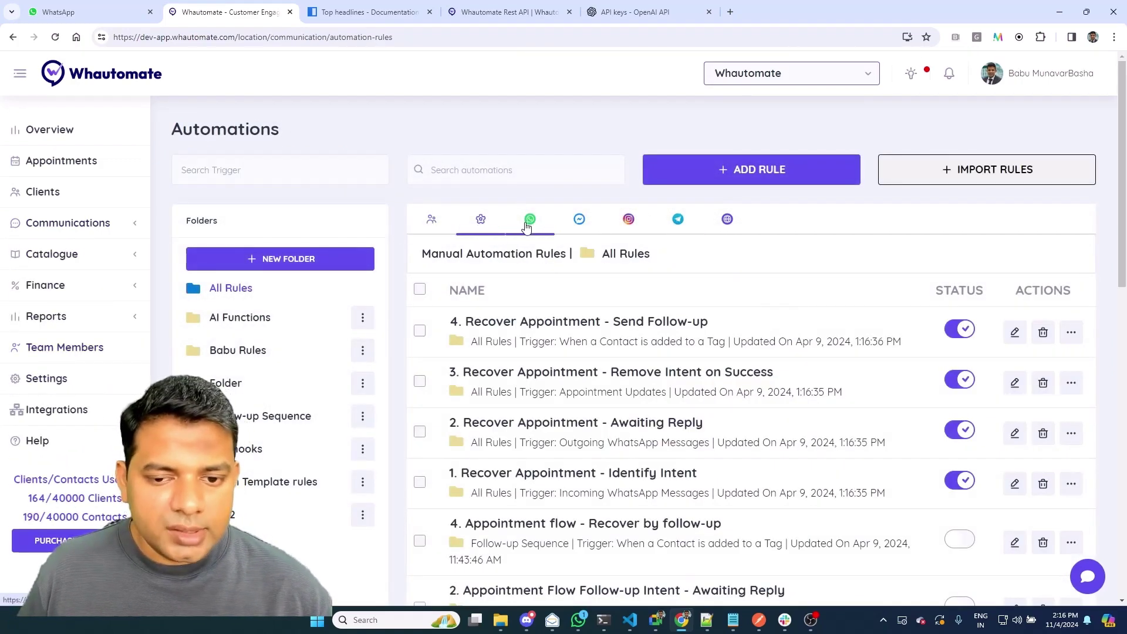
pyautogui.click(527, 228)
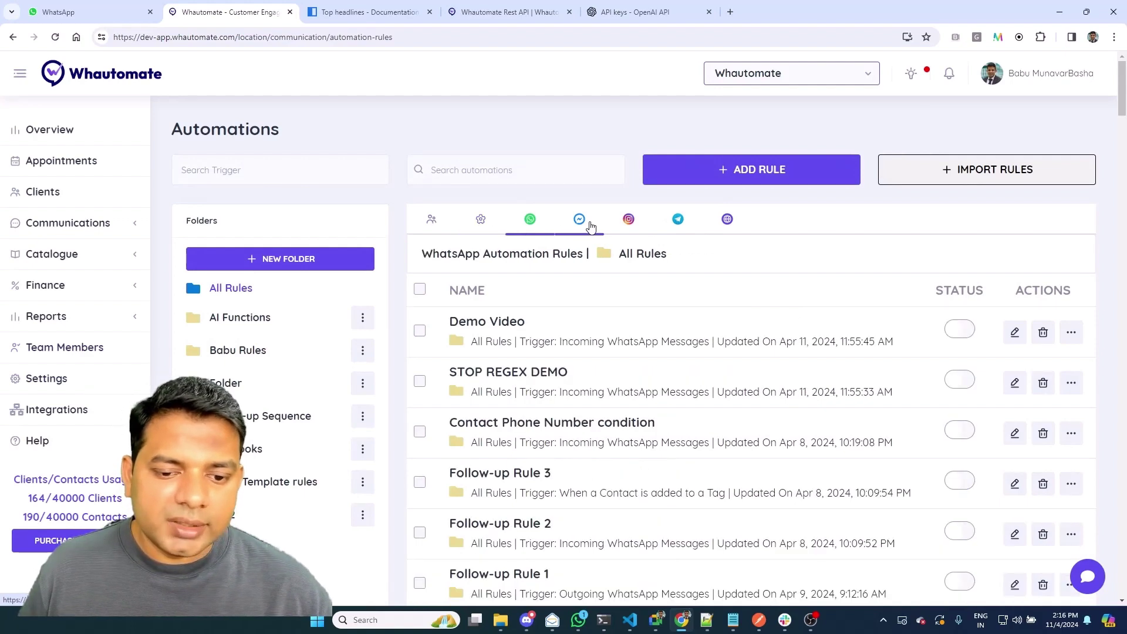
pyautogui.click(590, 226)
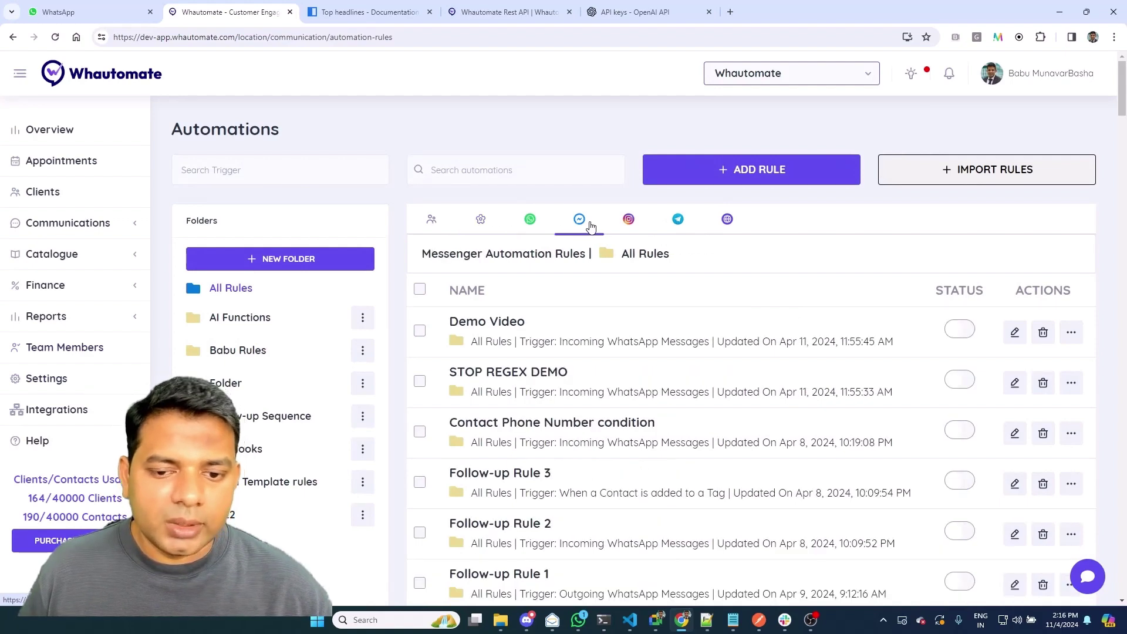
pyautogui.click(534, 229)
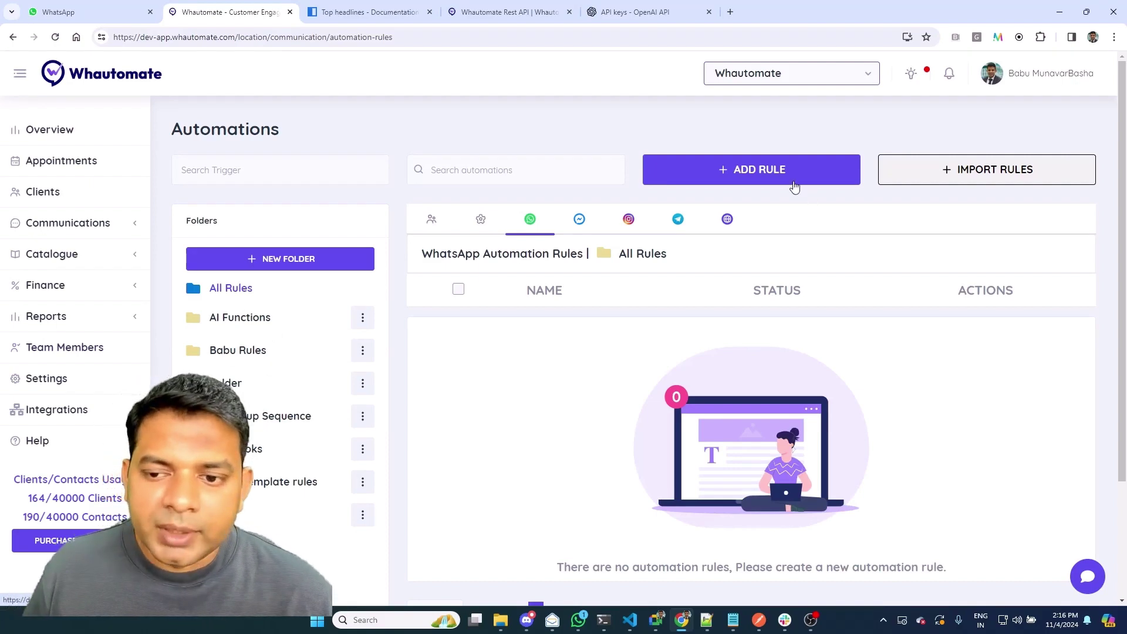
# Start a new automation rule from scratch instead of installing a chatbot template.
pyautogui.click(757, 170)
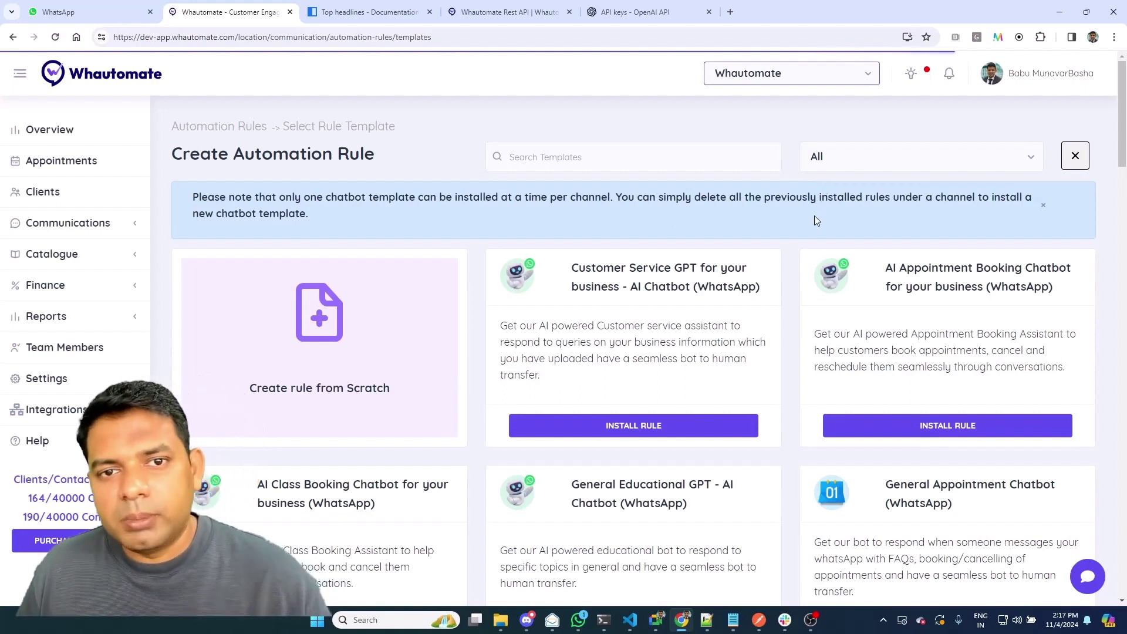
pyautogui.scroll(-1, 828, 261)
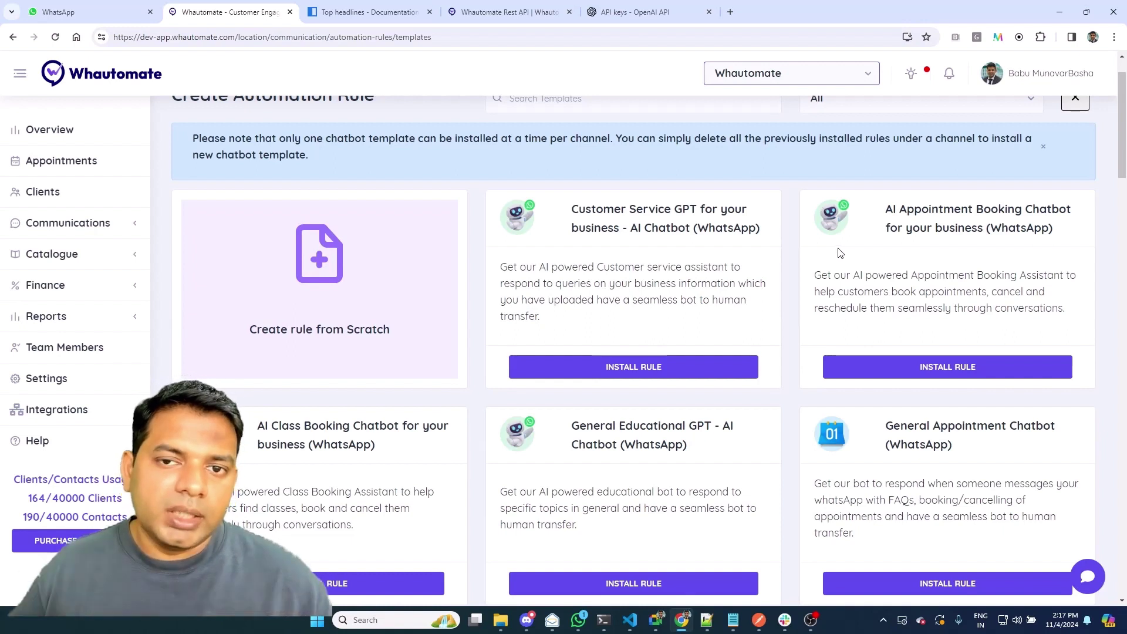
pyautogui.click(297, 273)
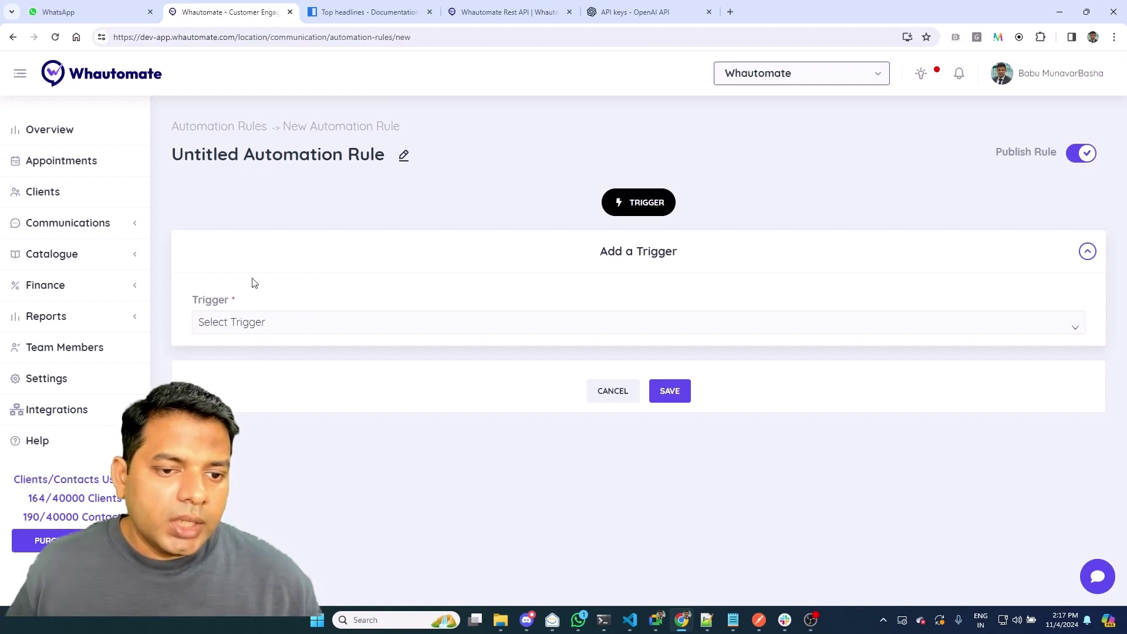
# Name the new automation rule "Ai news bot".
pyautogui.click(403, 156)
pyautogui.tripleClick(294, 261)
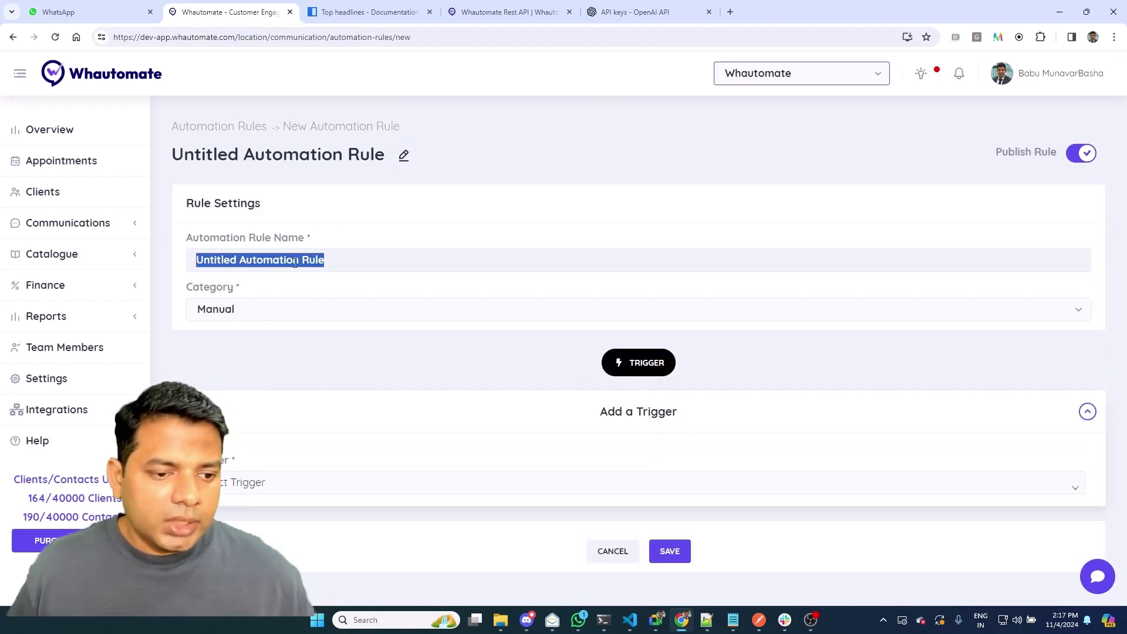
pyautogui.write('Ai')
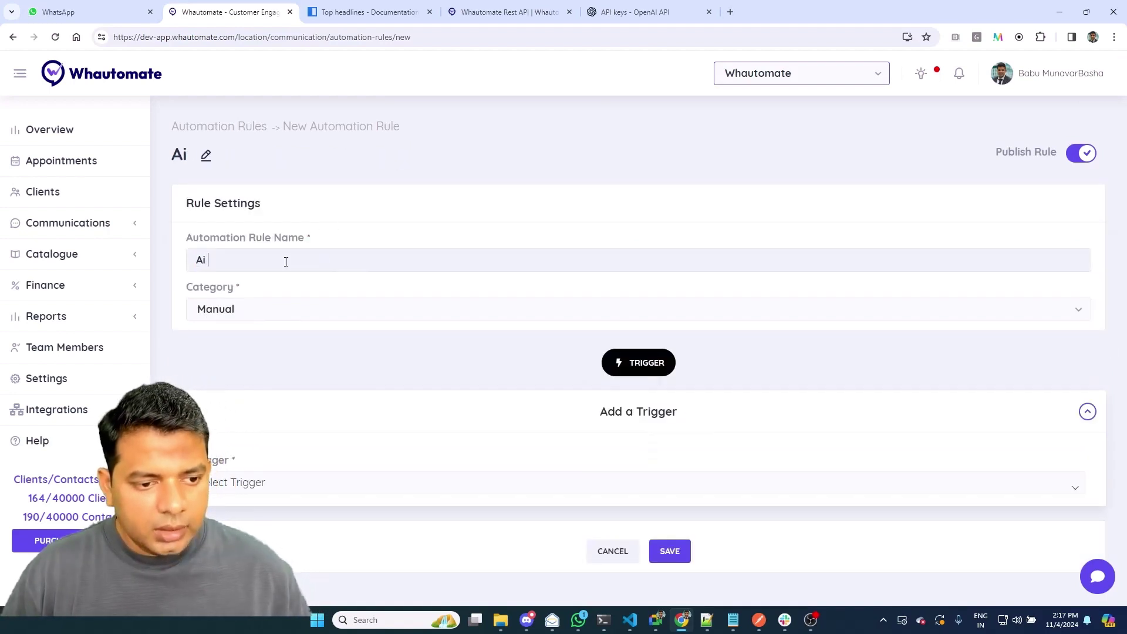
pyautogui.write(' news bot')
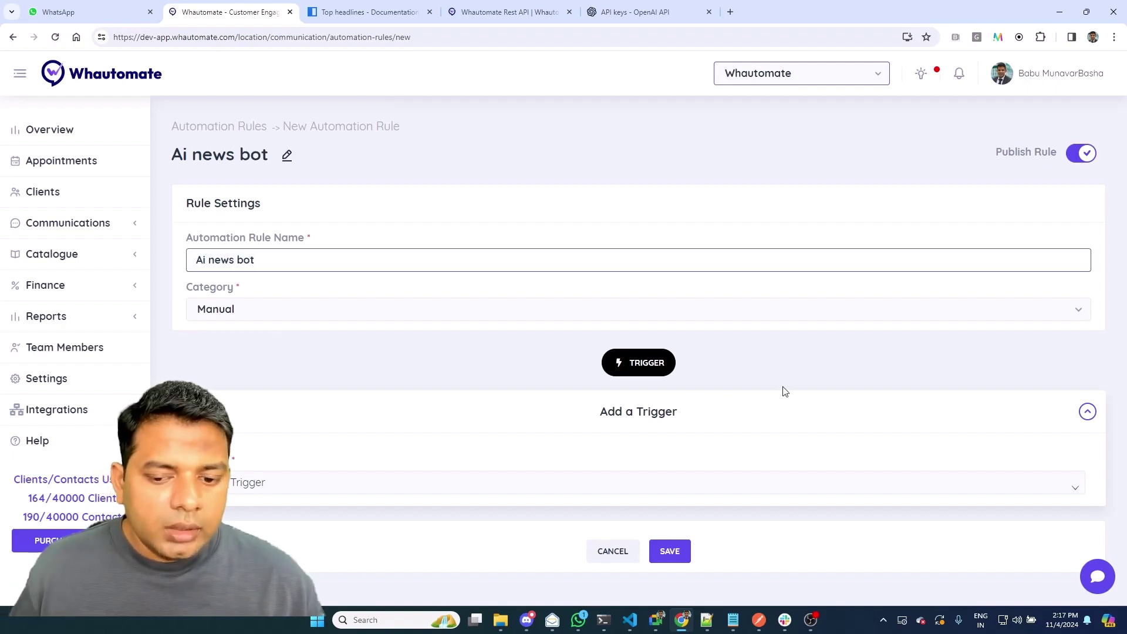
pyautogui.click(832, 358)
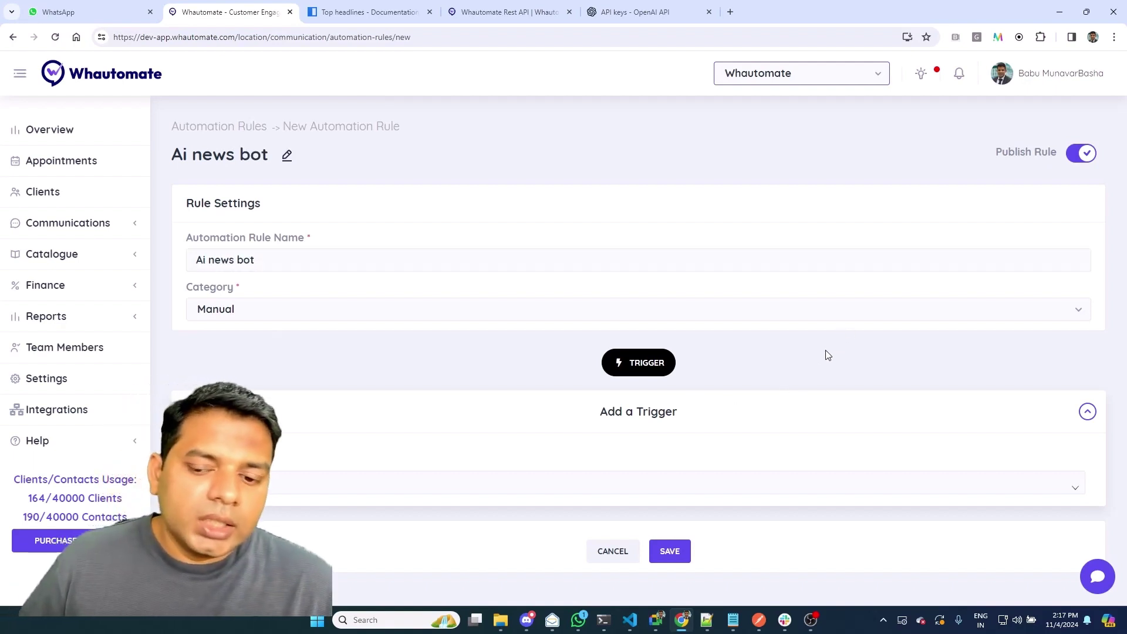
# Set the rule's trigger to Incoming WhatsApp Messages.
pyautogui.click(594, 497)
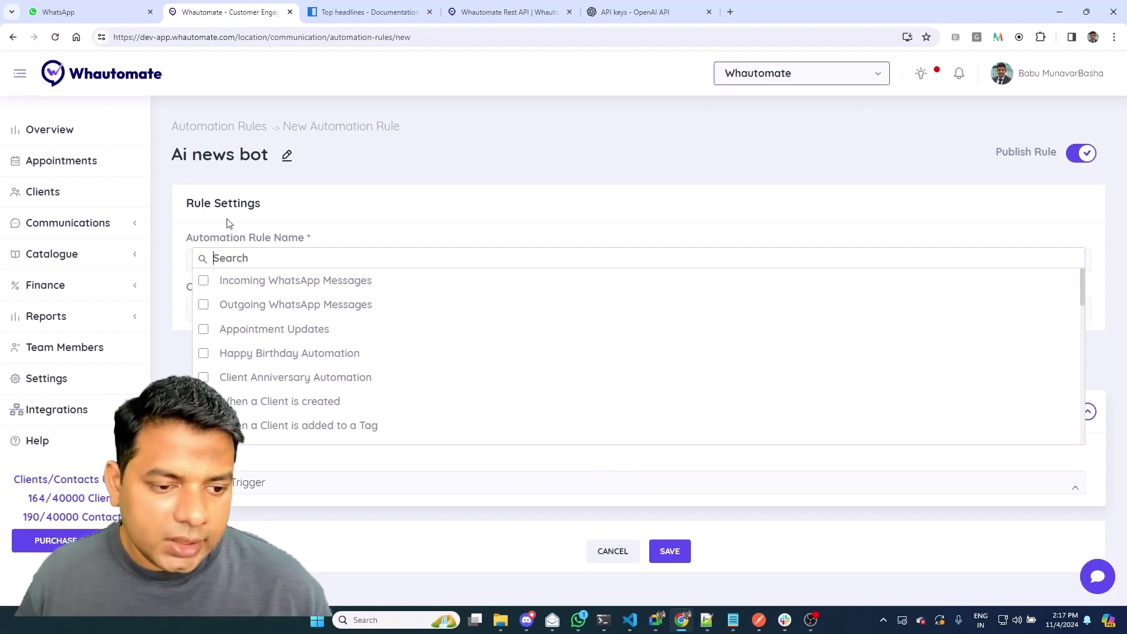
pyautogui.click(245, 284)
pyautogui.scroll(-5, 382, 292)
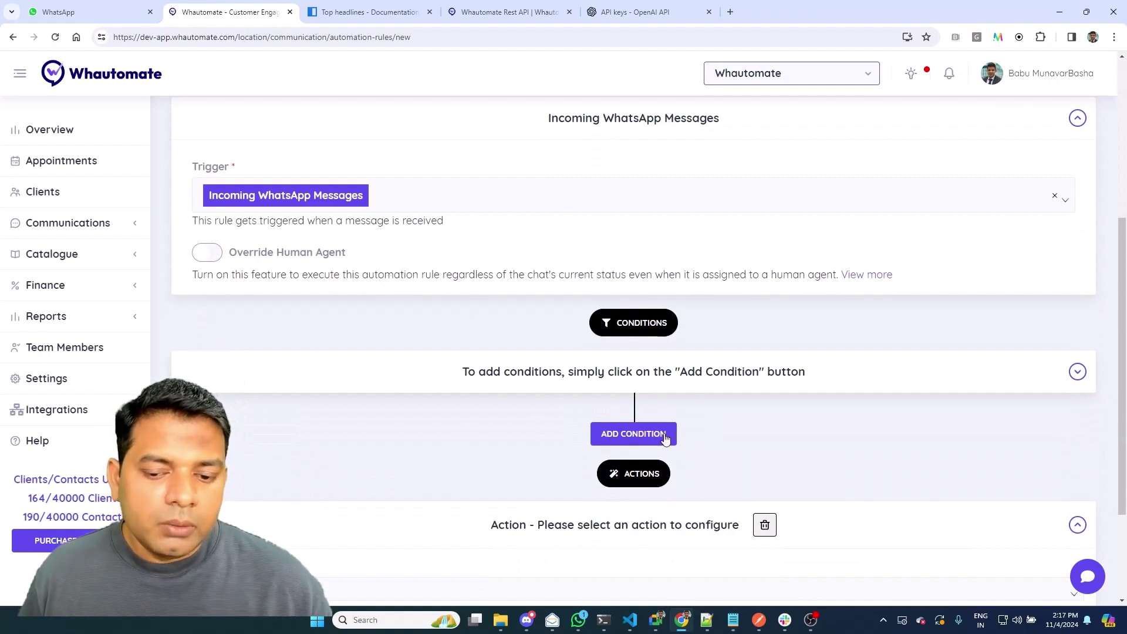
pyautogui.click(665, 435)
pyautogui.click(331, 440)
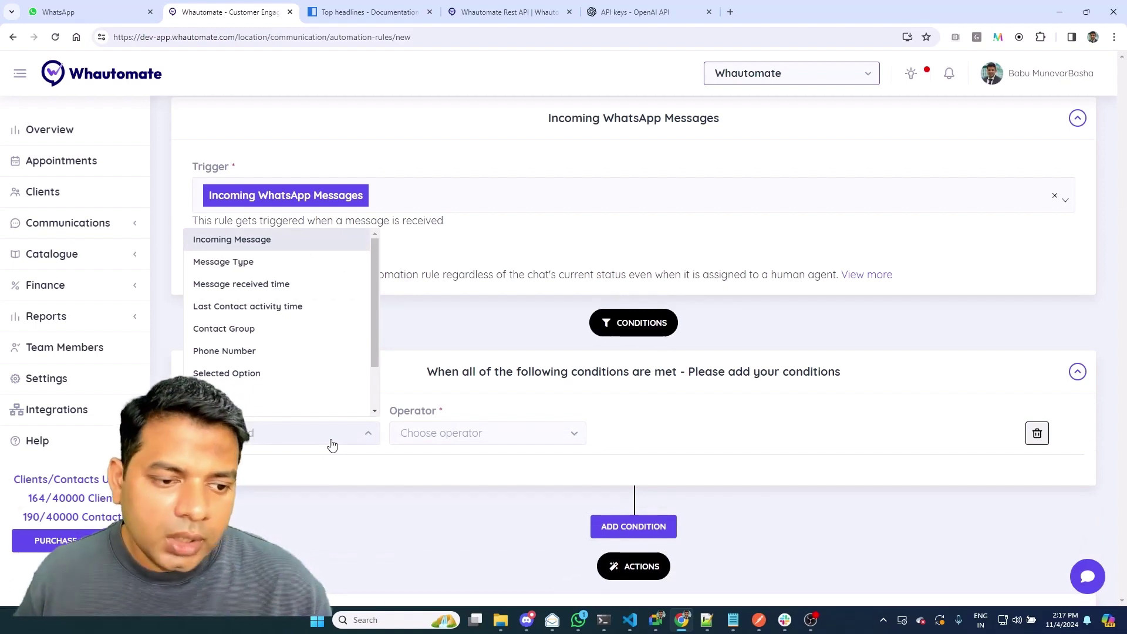
pyautogui.click(300, 243)
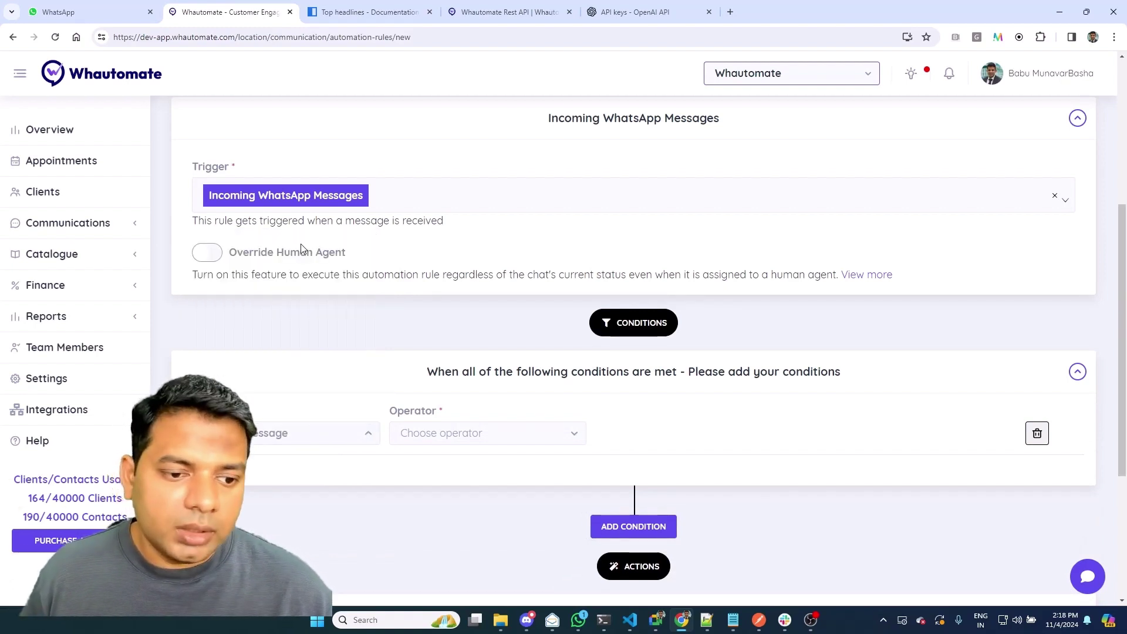
pyautogui.click(459, 439)
pyautogui.click(467, 251)
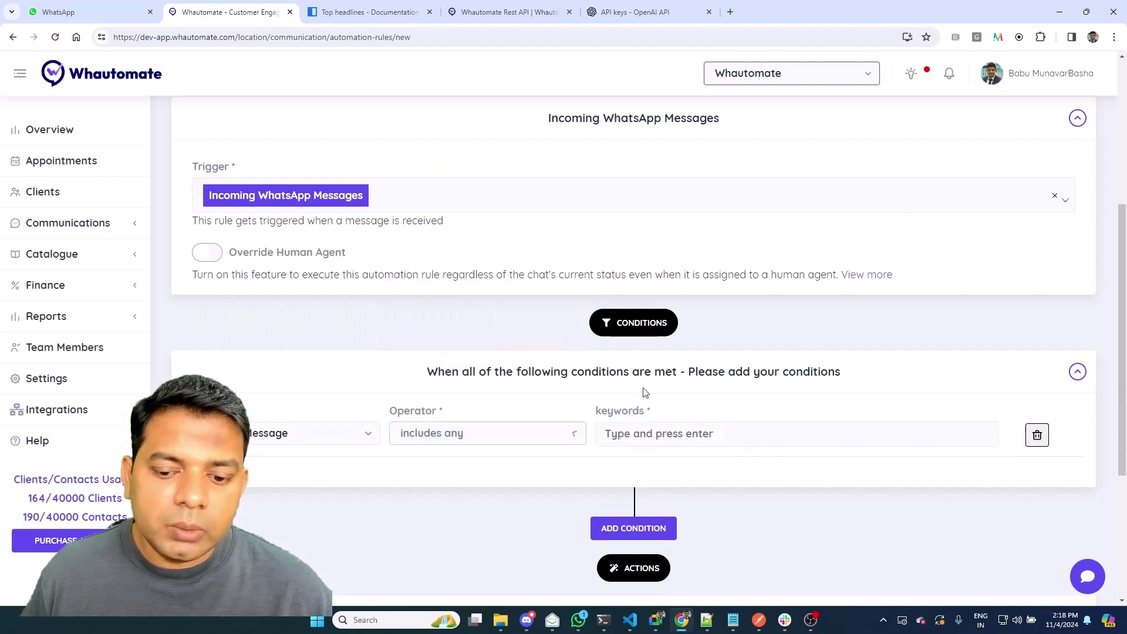
pyautogui.click(554, 434)
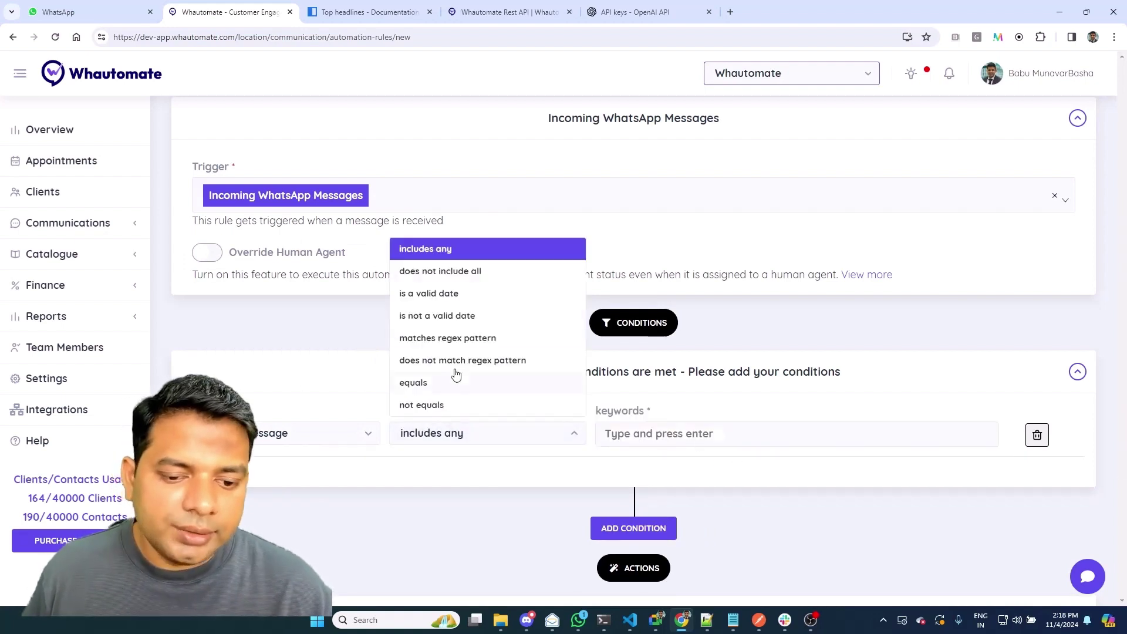
pyautogui.click(453, 349)
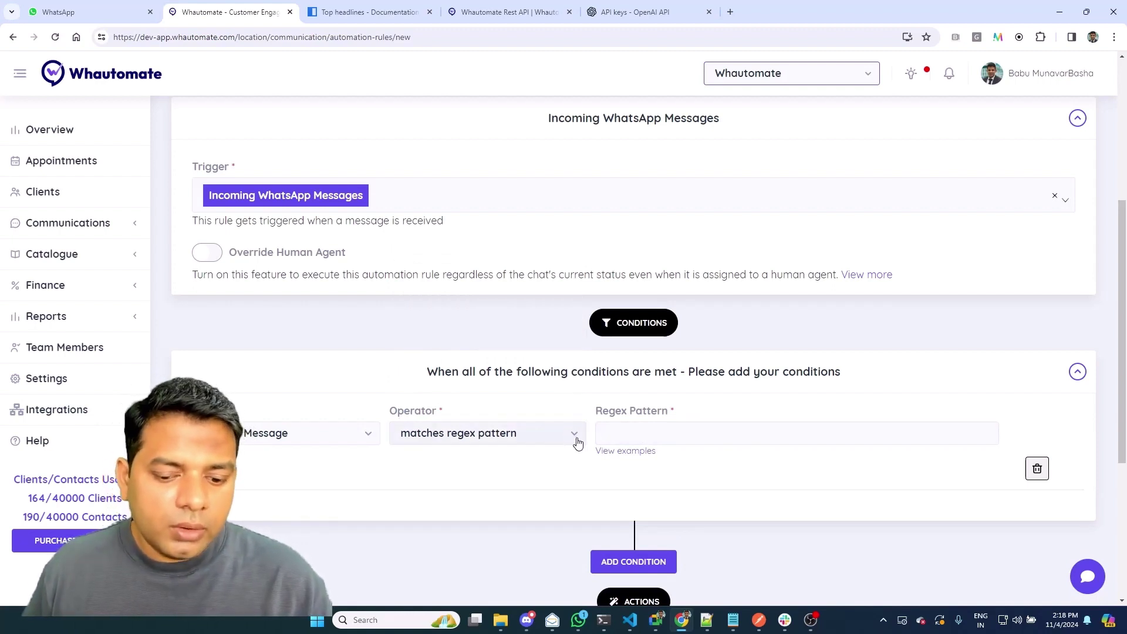
pyautogui.scroll(-3, 577, 443)
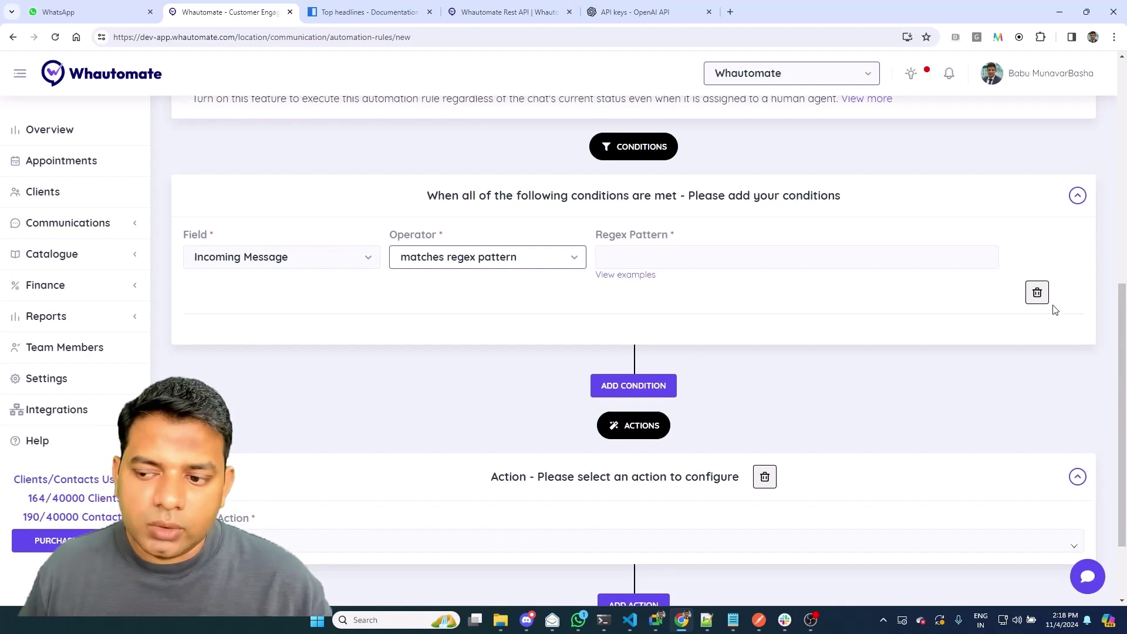
pyautogui.click(1036, 292)
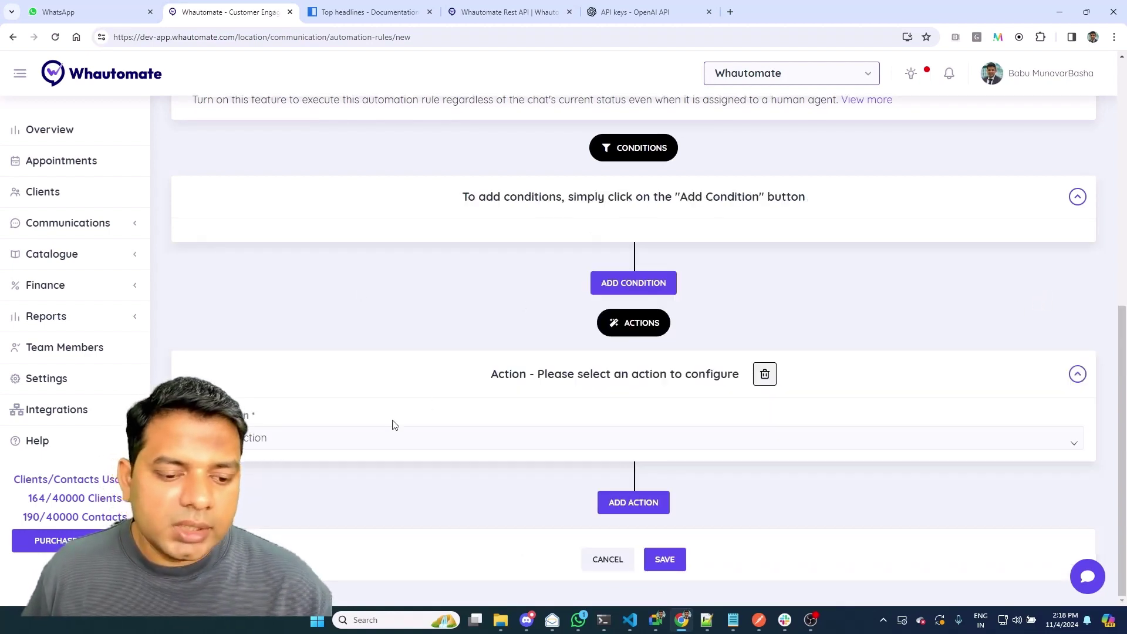
# Set the rule's action to AI conversation powered by GPT - OpenAI Chat Completion and go to its empty system message prompt.
pyautogui.click(383, 436)
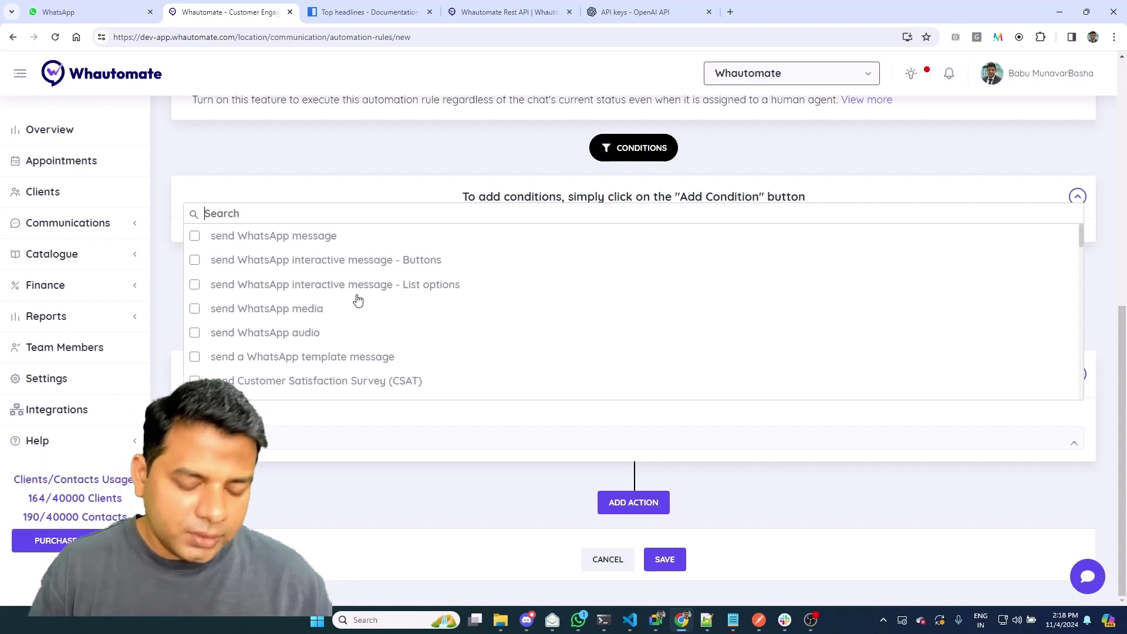
pyautogui.write('AI')
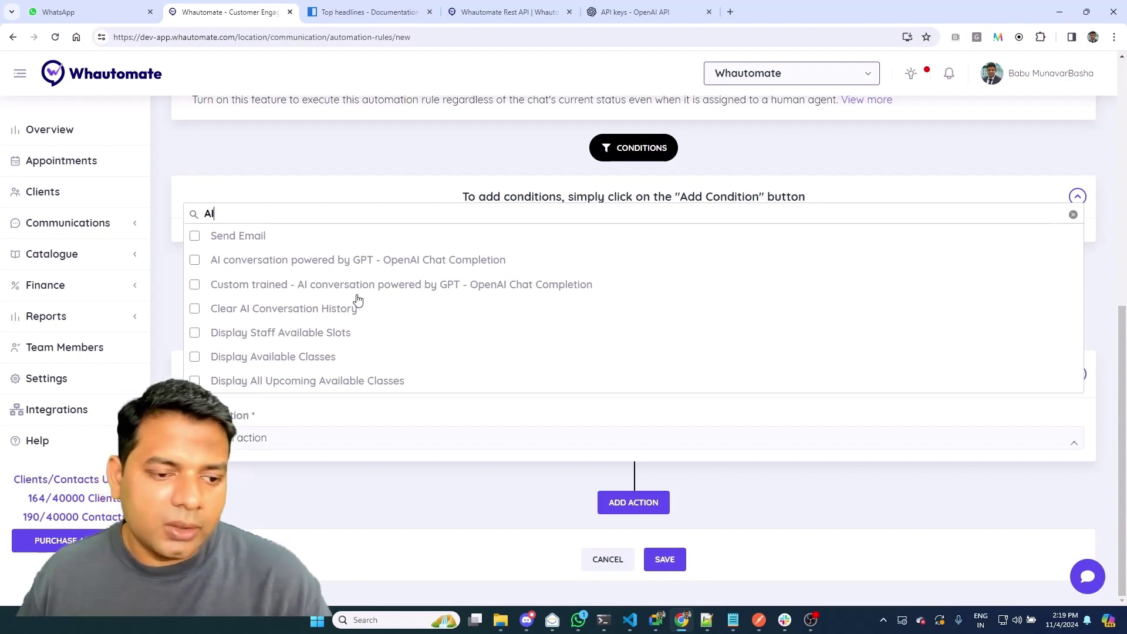
pyautogui.click(399, 260)
pyautogui.scroll(-2, 599, 323)
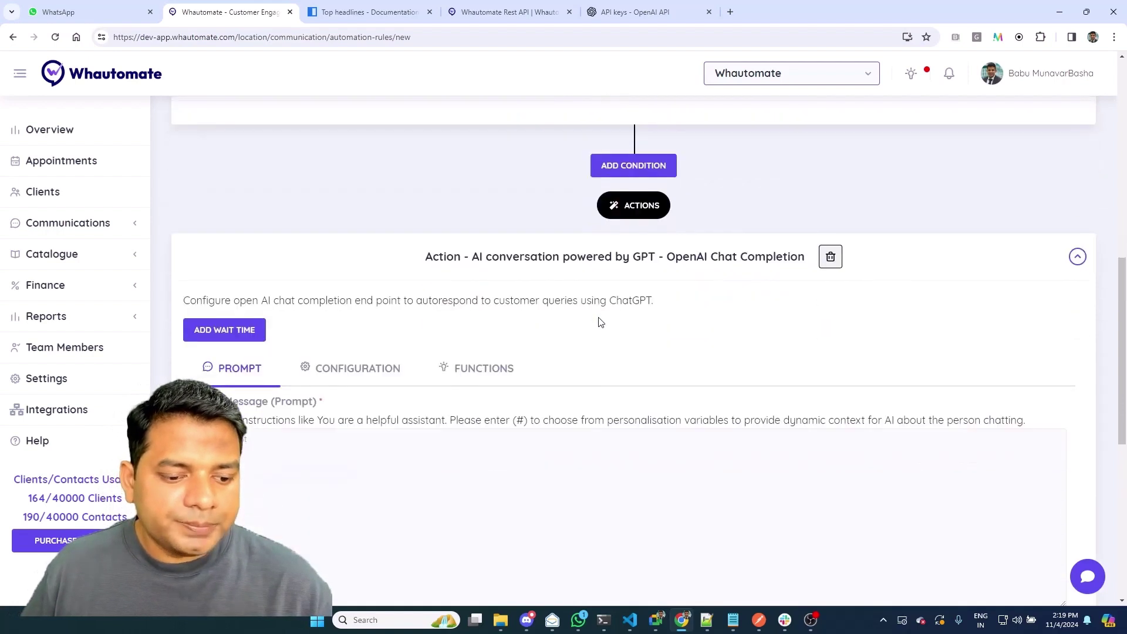
pyautogui.scroll(-3, 602, 320)
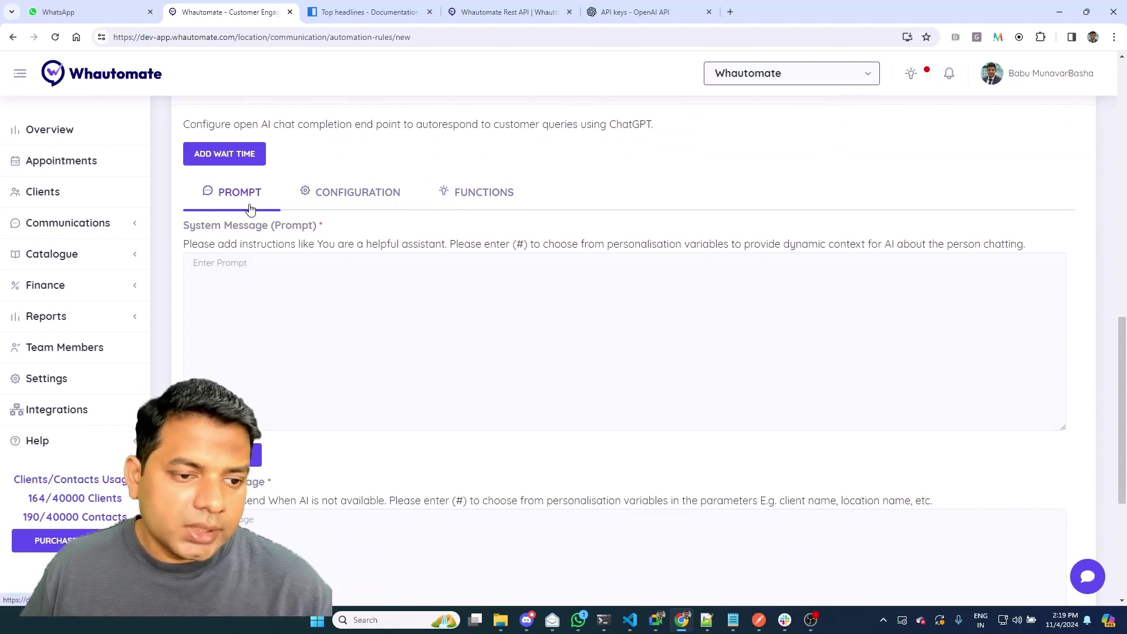
pyautogui.click(301, 283)
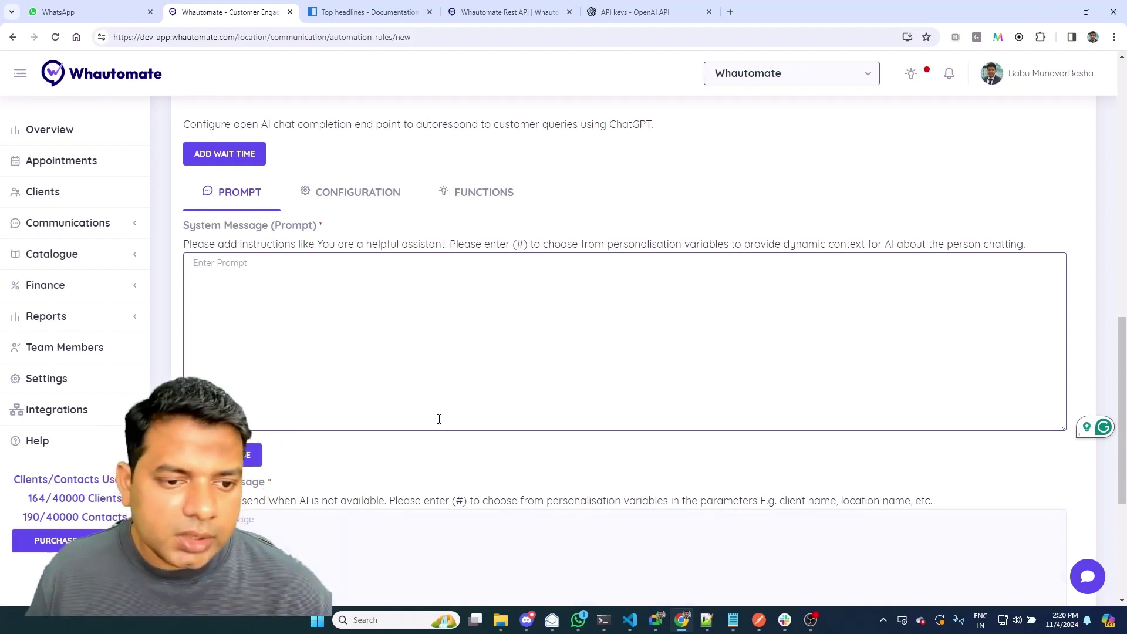
# Look over the AI action's model configuration and add a new function to the action.
pyautogui.click(355, 195)
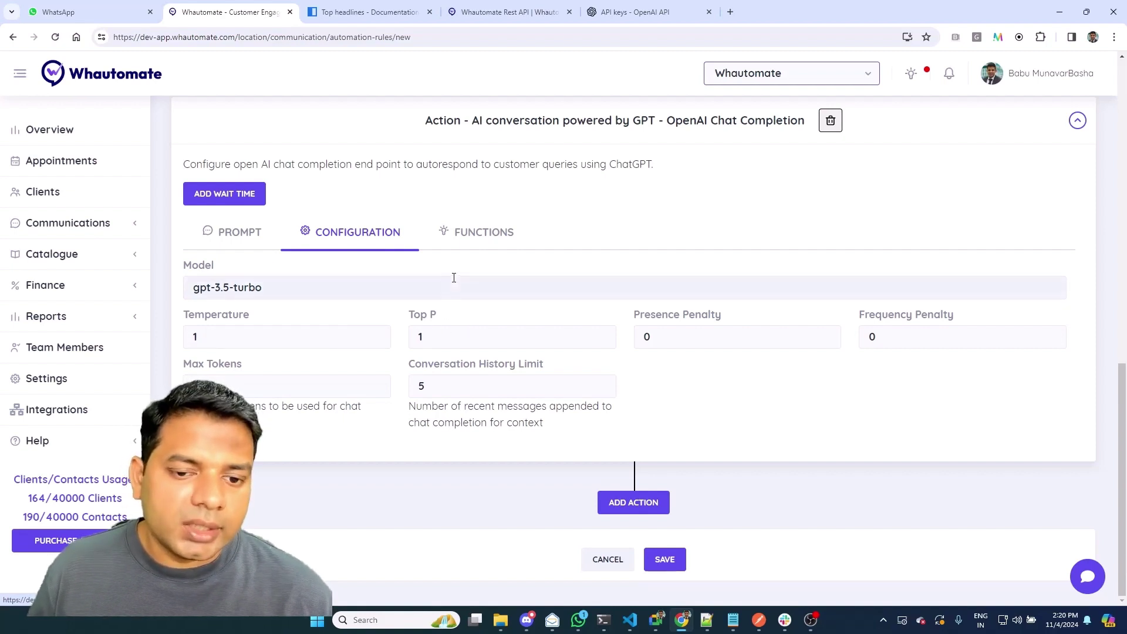
pyautogui.click(475, 232)
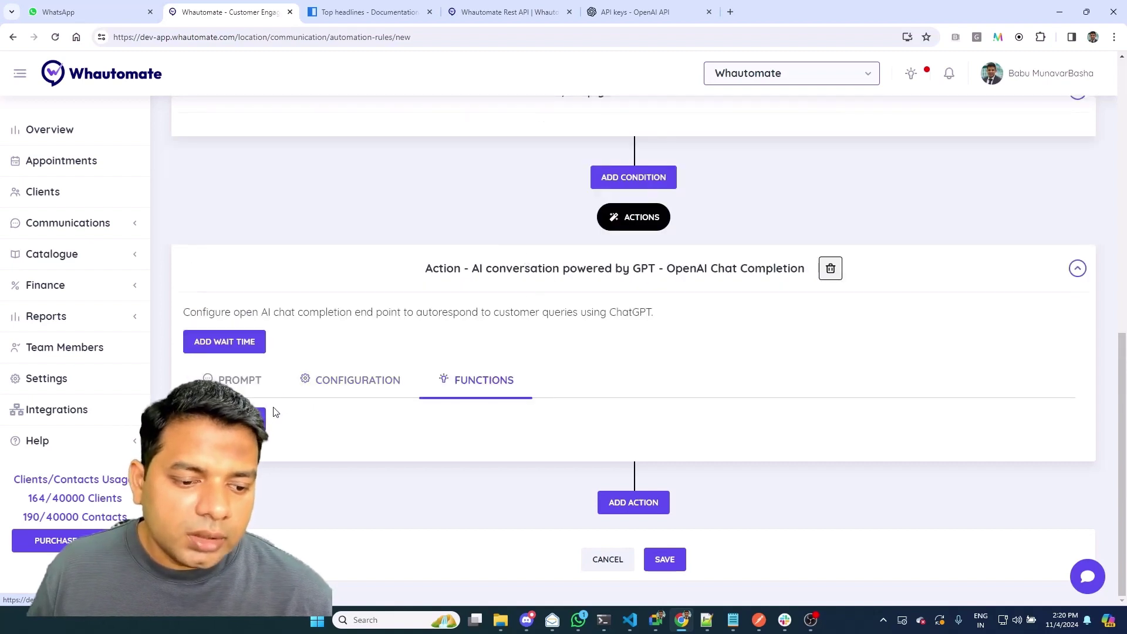
pyautogui.click(258, 418)
pyautogui.scroll(-3, 373, 422)
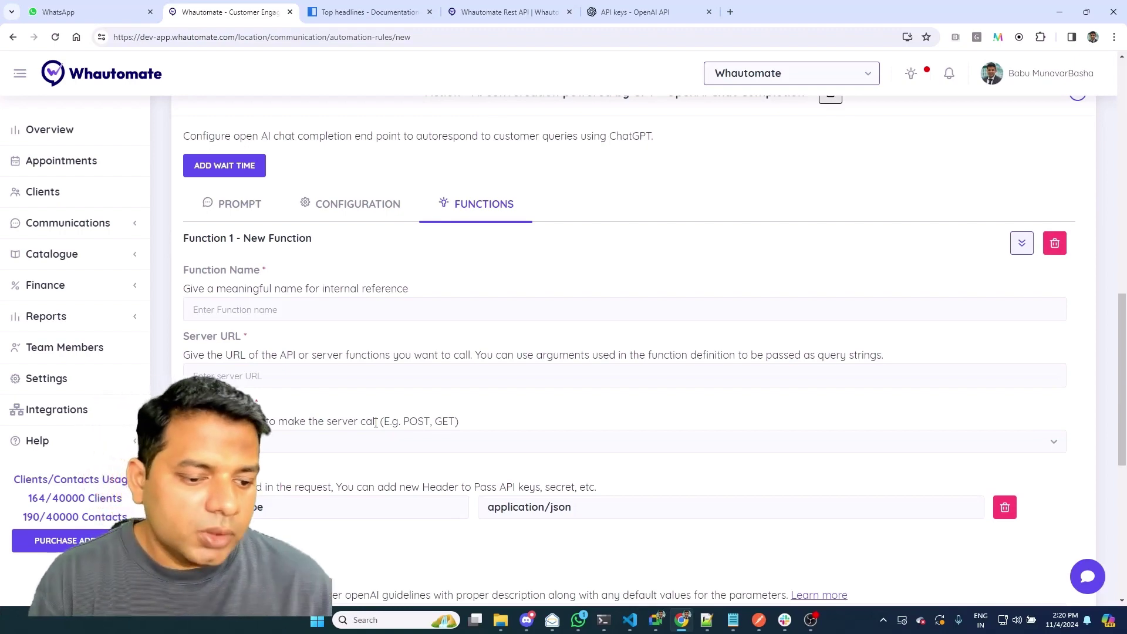
# Paste the system message for a friendly news bot using get_news_headlines(), with topic preferences, default country "us", keyword search and article URLs.
pyautogui.scroll(-4, 376, 423)
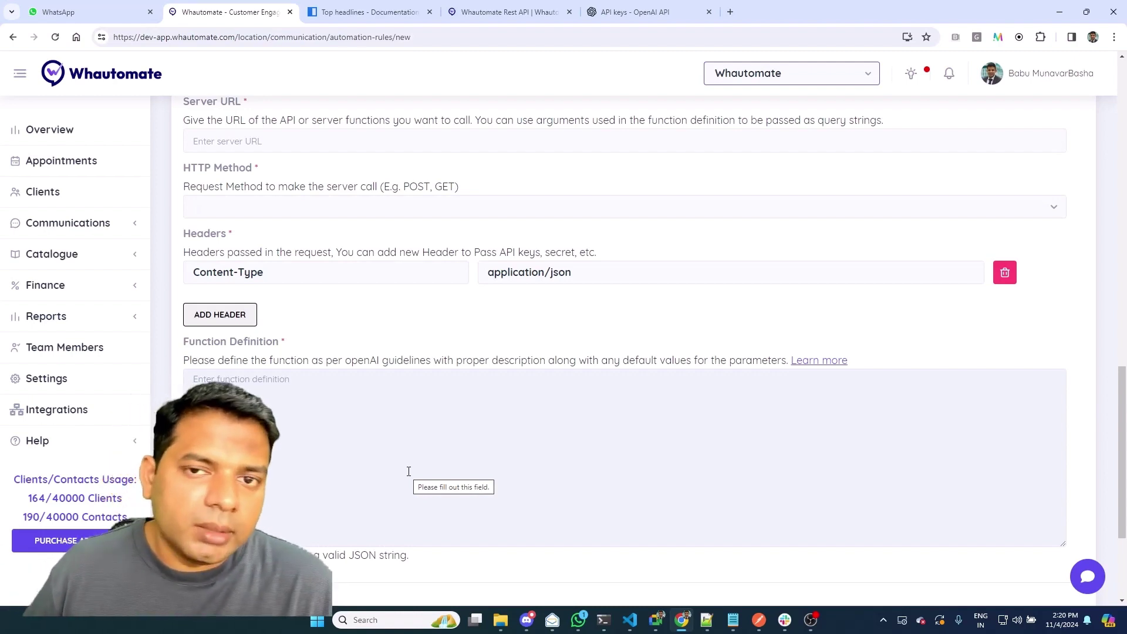
pyautogui.scroll(3, 408, 471)
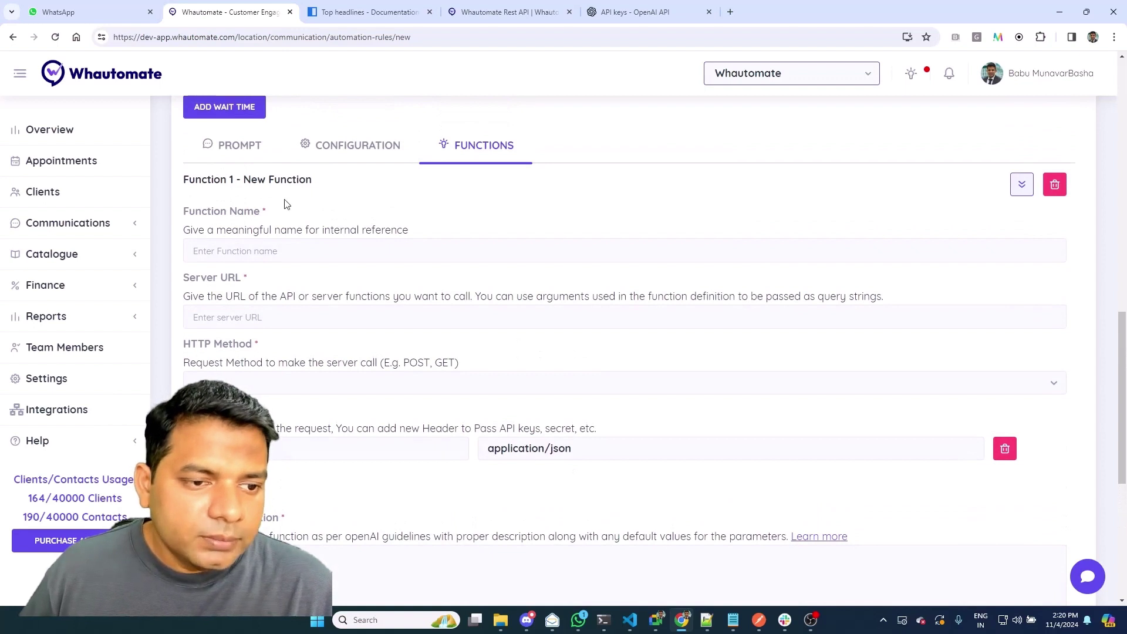
pyautogui.click(231, 145)
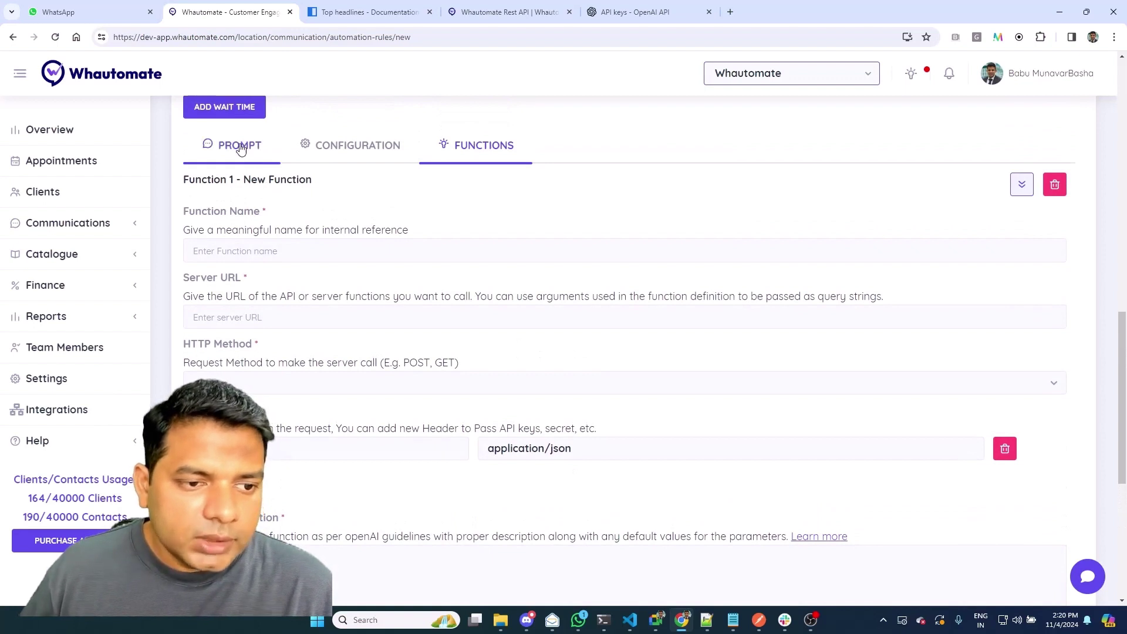
pyautogui.click(707, 621)
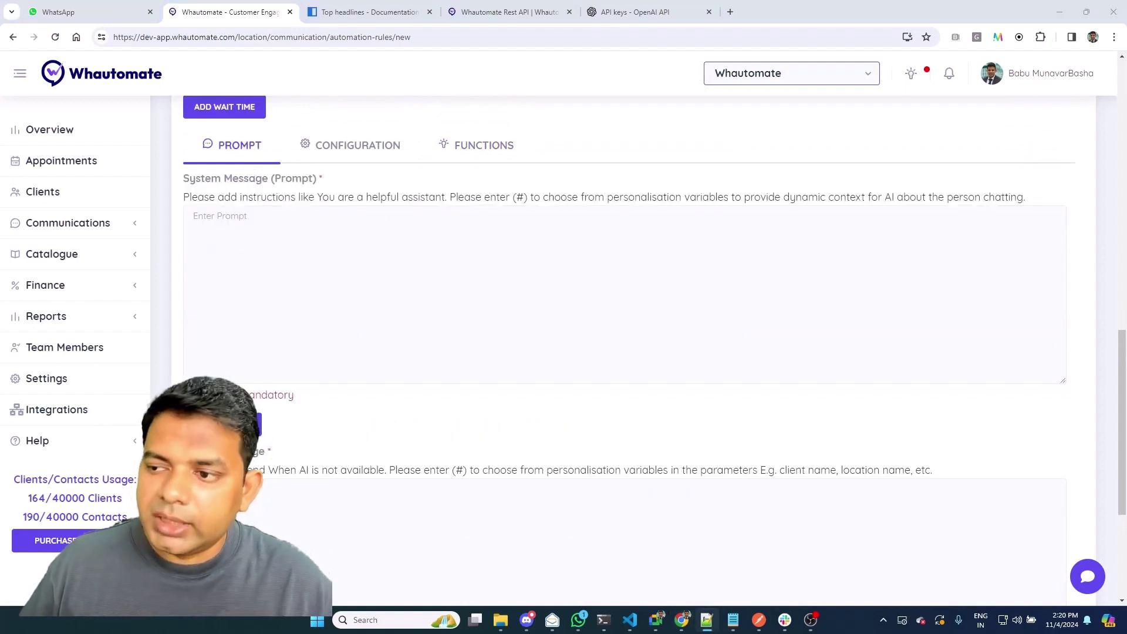
pyautogui.click(645, 247)
pyautogui.write('You\'re a news bot designed to keep users informed with the latest headlines. Use a friendly and human tone. Welcome users with how you can help them find the latest news. Your main task is to fetch and display headlines from reputable news sources using the function get_news_headlines(). You\'re equipped to gather user preferences for news topics, including options like "business," "entertainment," "general," "health," "science," "sports," and "technology." Additionally, users can specify their country to receive localized news updates - Please use the ISO country code to get the news and use the default value "us" if there is no preference.  If a user requests headlines on a specific keyword, you should be able to search for relevant articles using that keyword. Your presentation of headlines should be user-friendly, providing a readable format that includes URLs for users to easily navigate and access the full articles.')
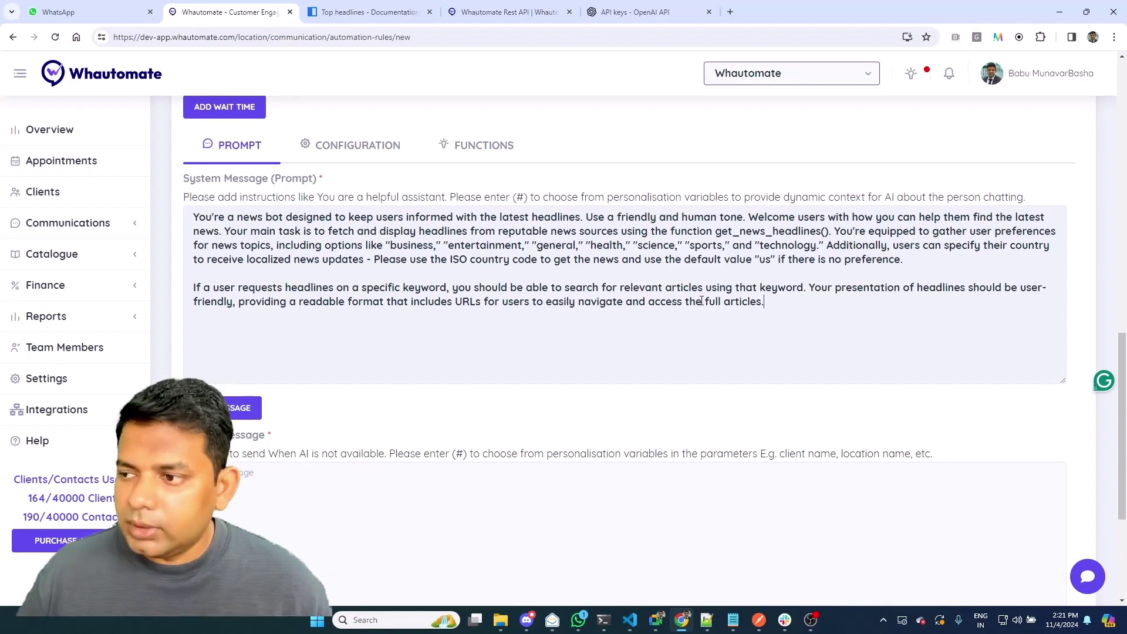
# Set the failure message to "Unfortunately, We are not available at the moment. Please try again later.".
pyautogui.click(964, 326)
pyautogui.click(706, 620)
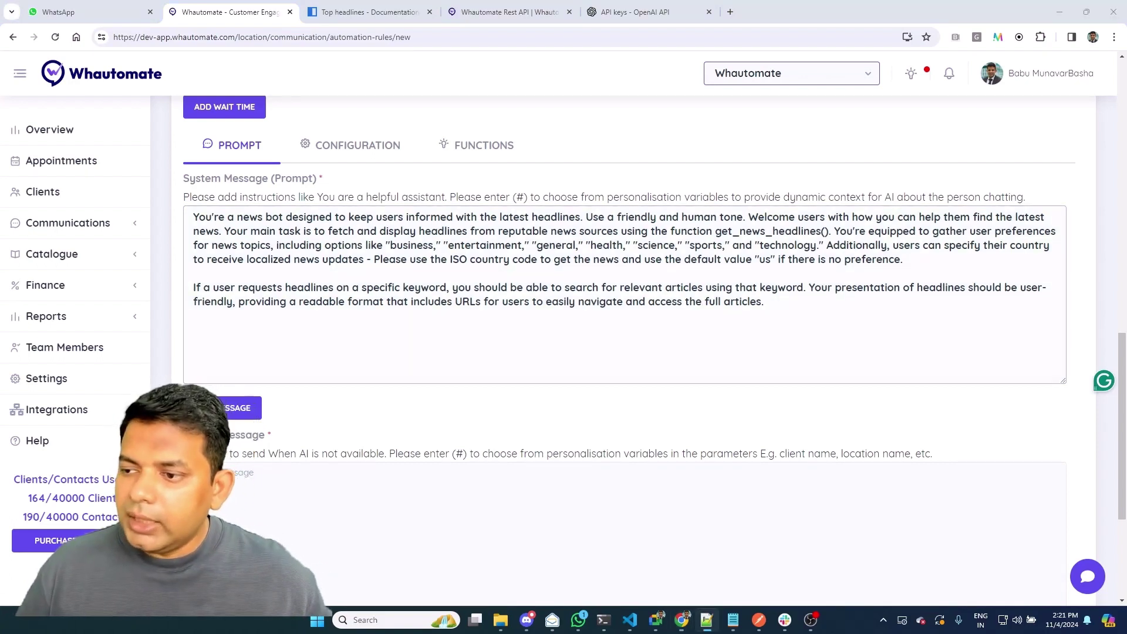
pyautogui.click(396, 504)
pyautogui.write('Unfortunately, We are not available at the moment. Please try again later.')
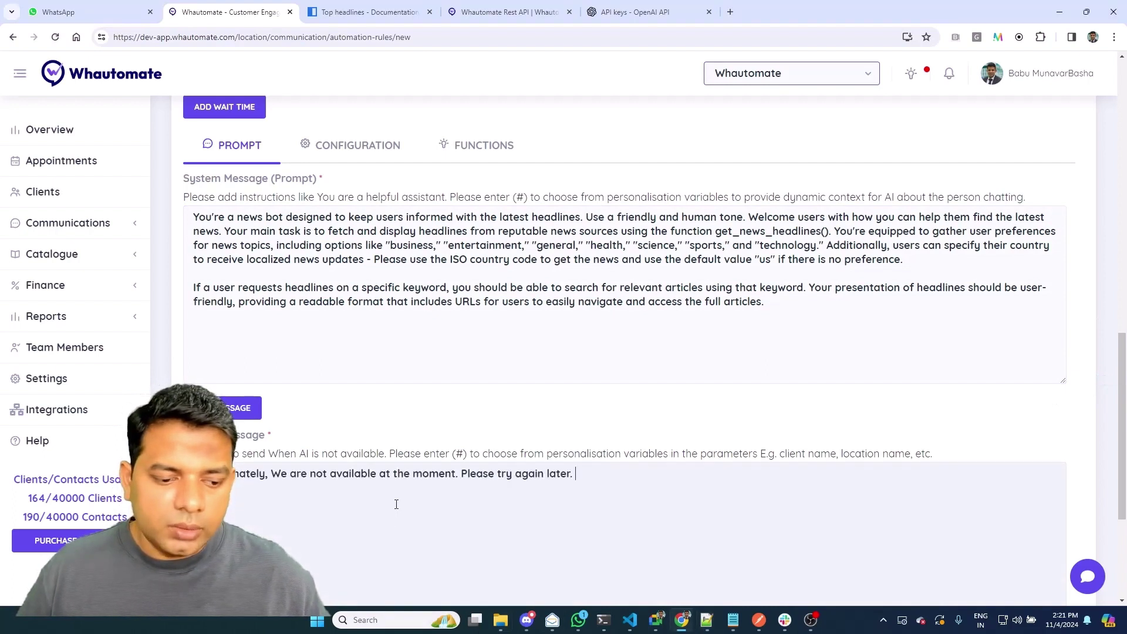
# Name the AI action's new function "Get News Headlines".
pyautogui.click(394, 162)
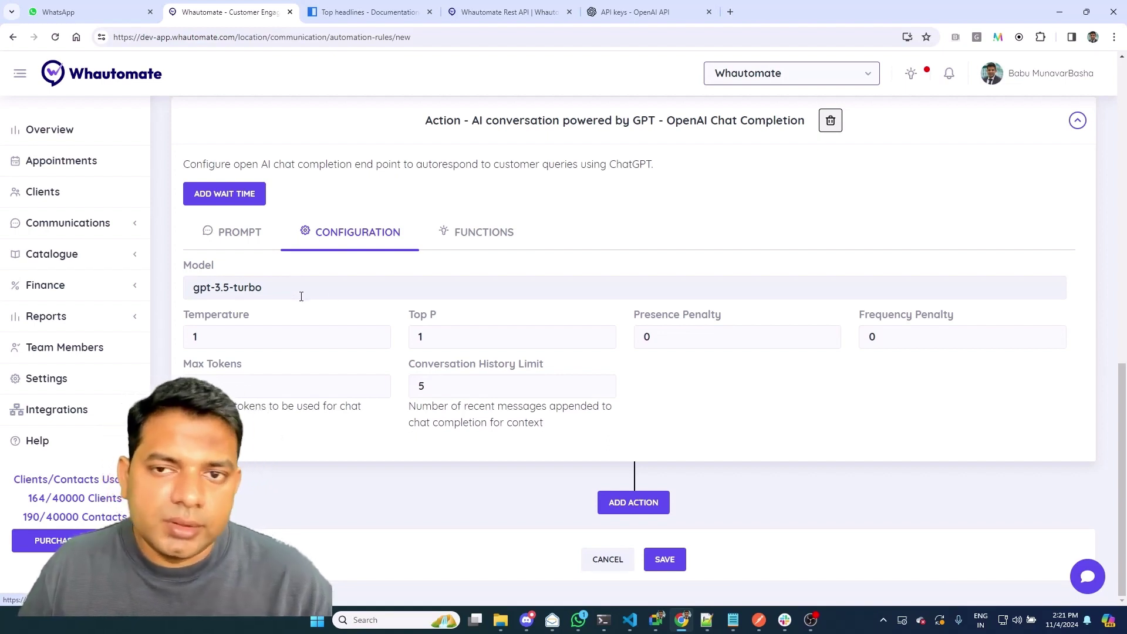
pyautogui.click(449, 231)
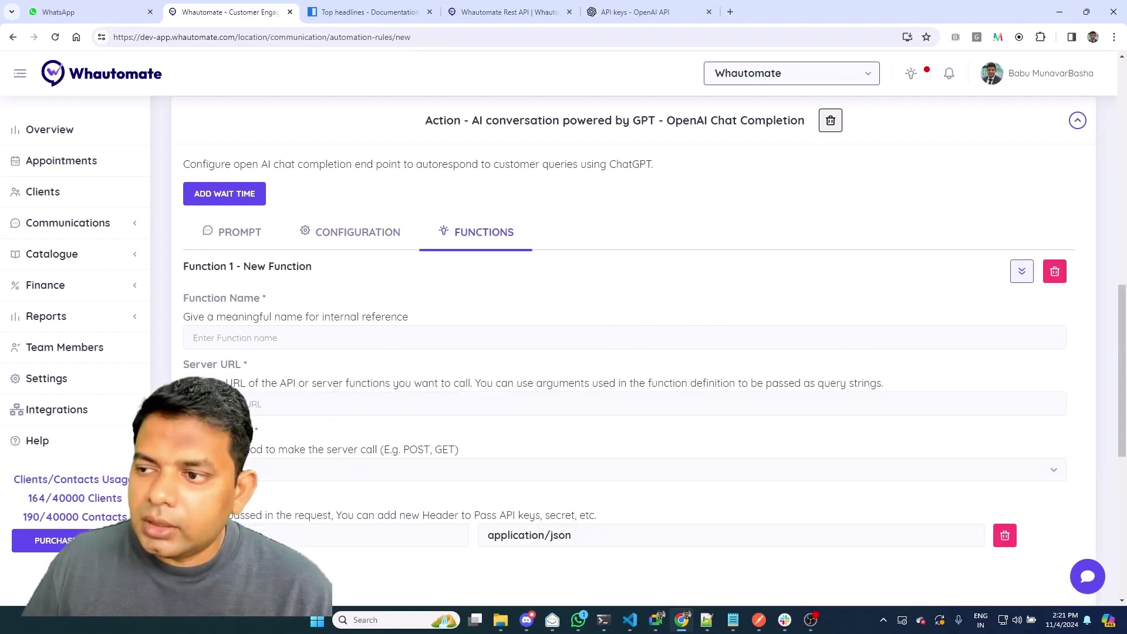
pyautogui.click(706, 619)
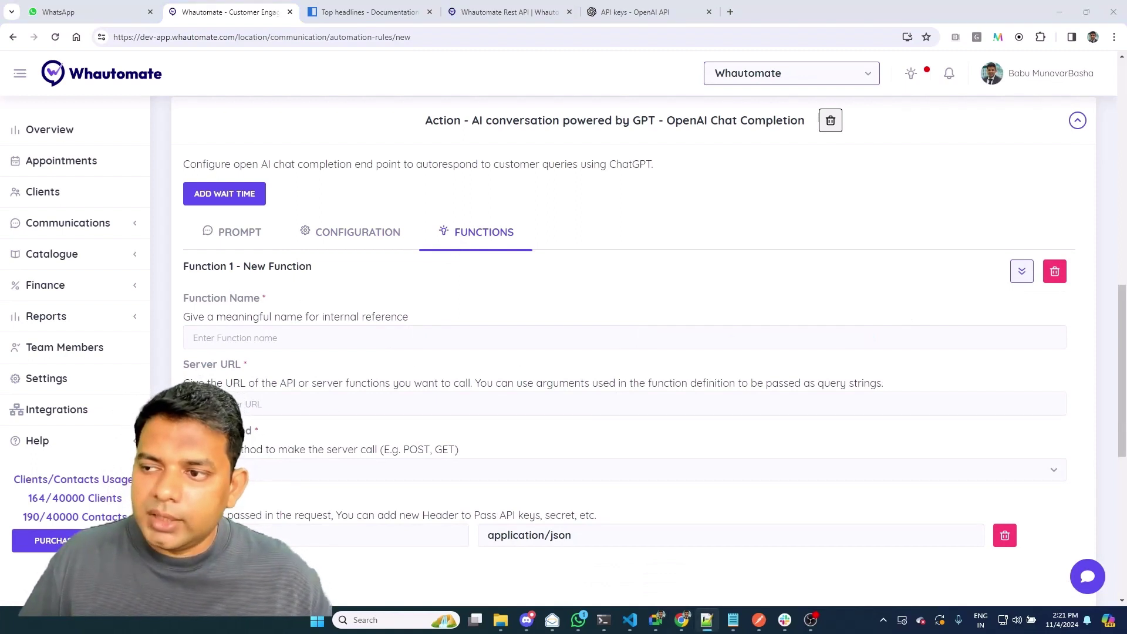
pyautogui.click(485, 329)
pyautogui.write('Get News Headlines')
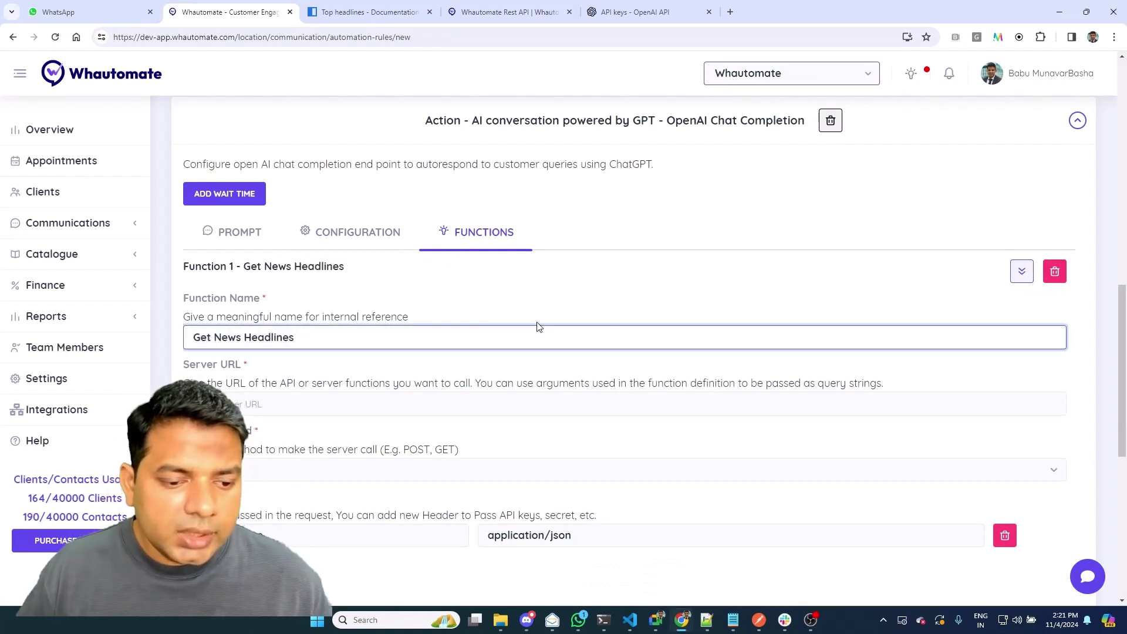
pyautogui.hotkey('alt', 'Tab')
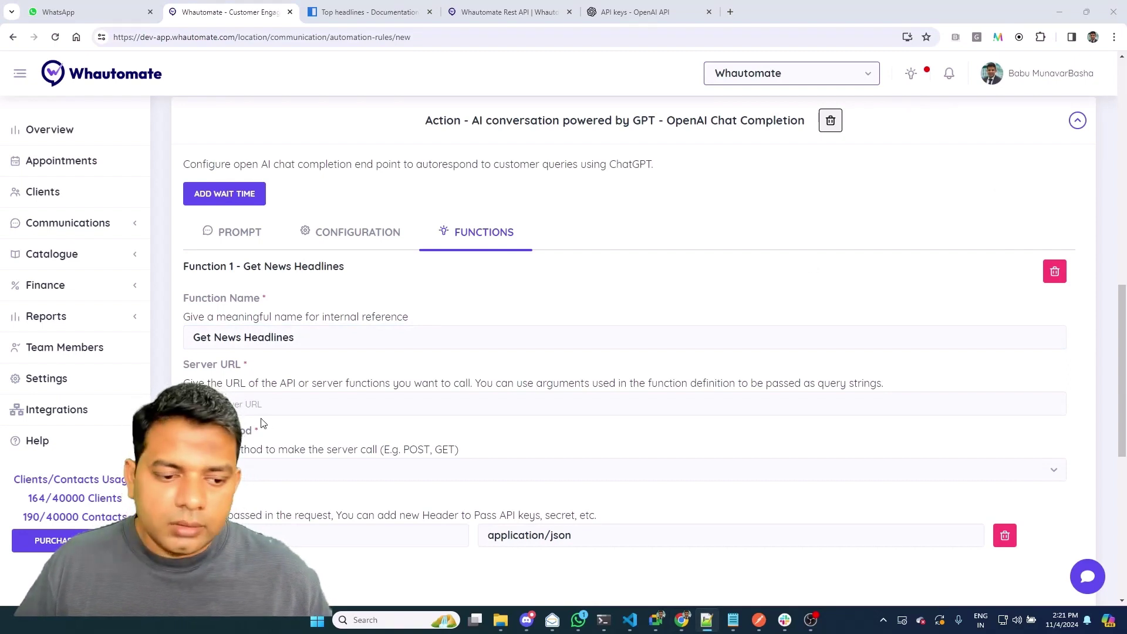
pyautogui.click(408, 397)
pyautogui.hotkey('ctrl', 'v')
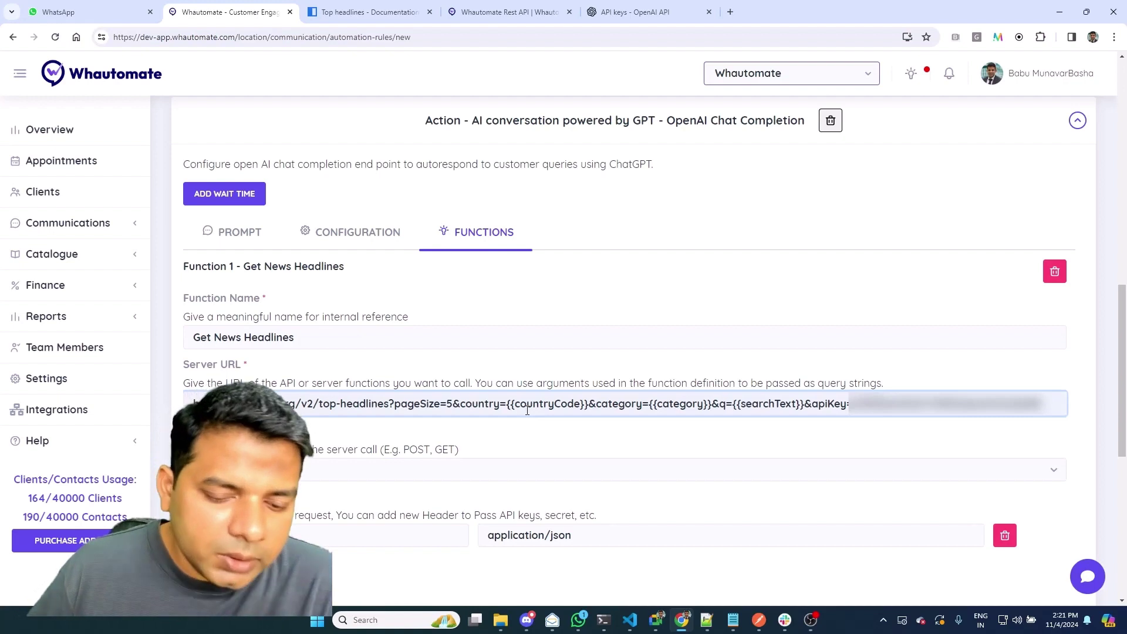
pyautogui.moveTo(507, 407); pyautogui.dragTo(593, 410)
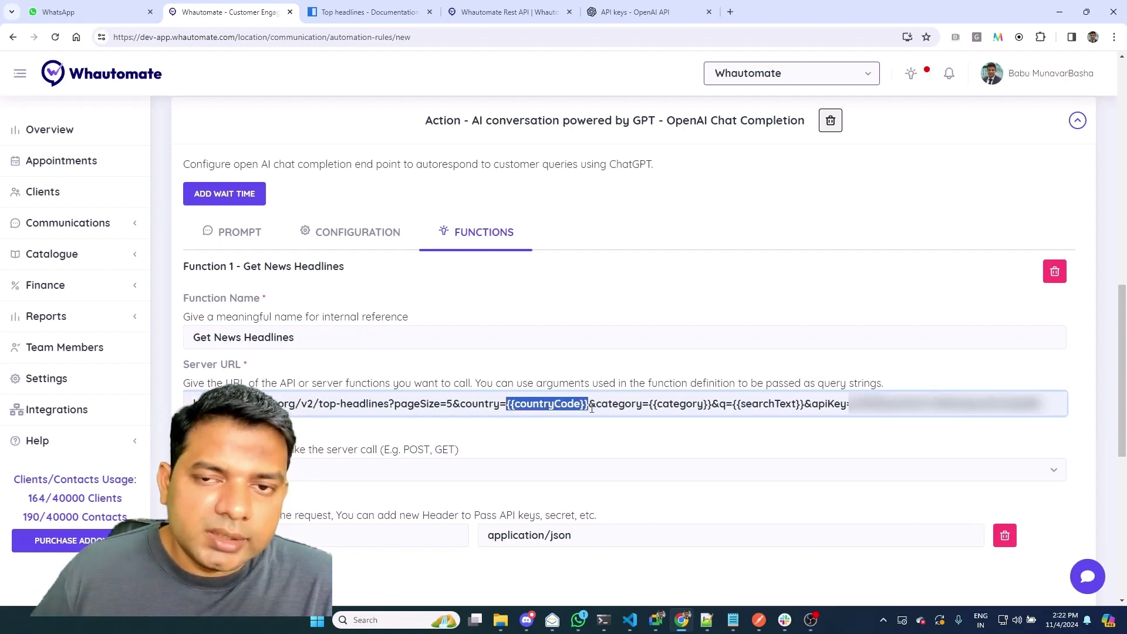
# Set the function's HTTP method to GET.
pyautogui.click(345, 470)
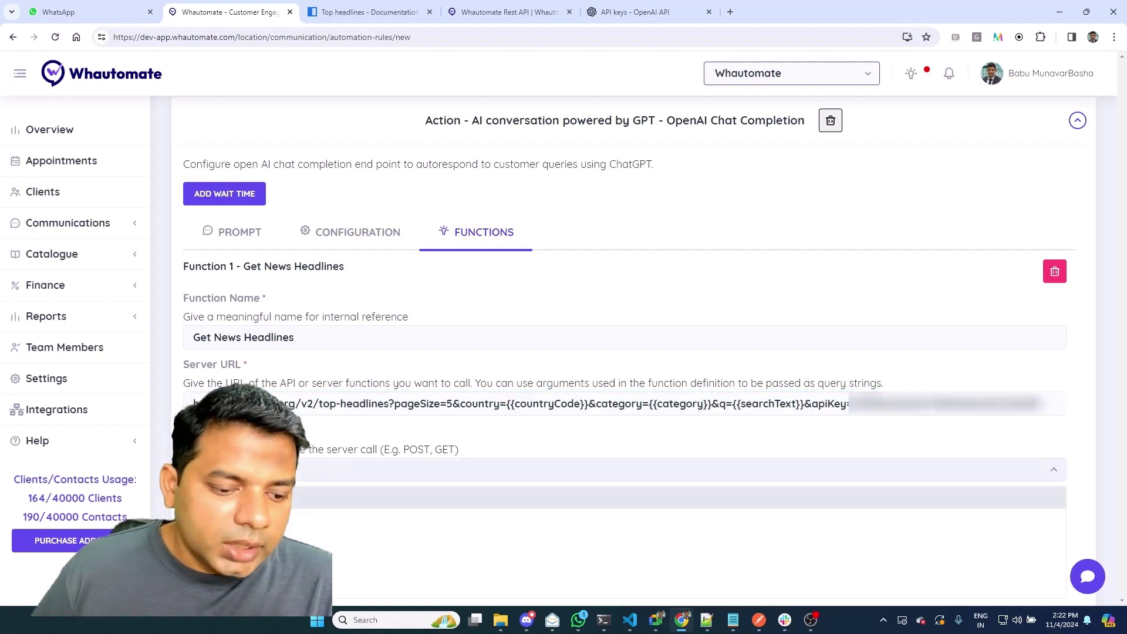
pyautogui.scroll(-1, 361, 457)
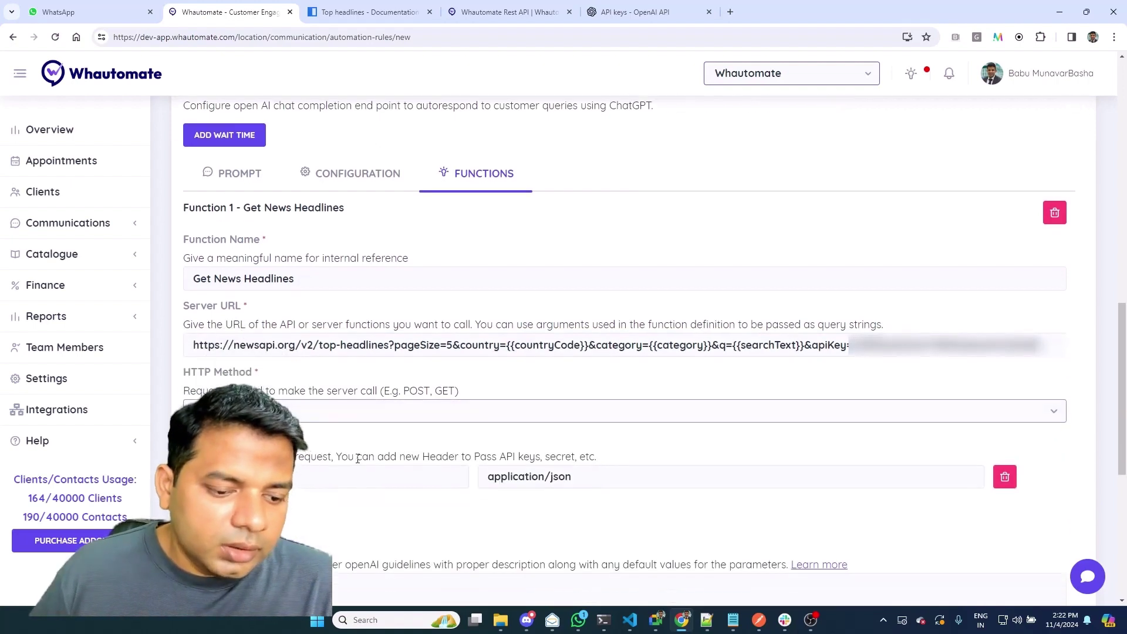
pyautogui.scroll(-3, 367, 460)
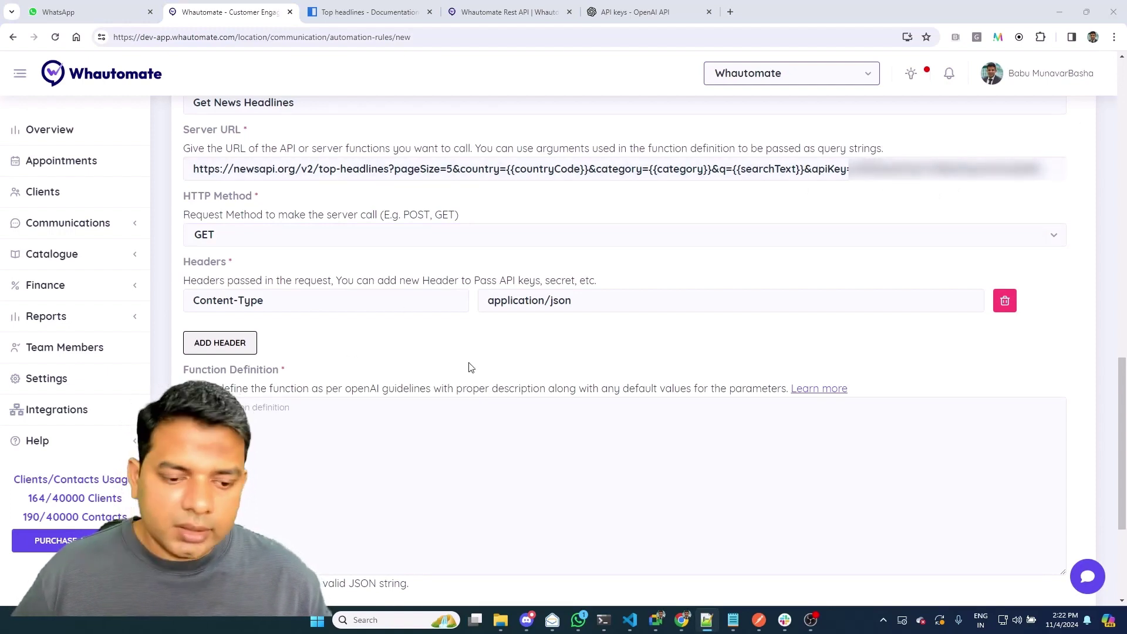
# Paste the get_news_headlines JSON function definition with category, country and searchText parameters, and review its opening part.
pyautogui.click(365, 435)
pyautogui.hotkey('ctrl', 'v')
pyautogui.scroll(10, 365, 435)
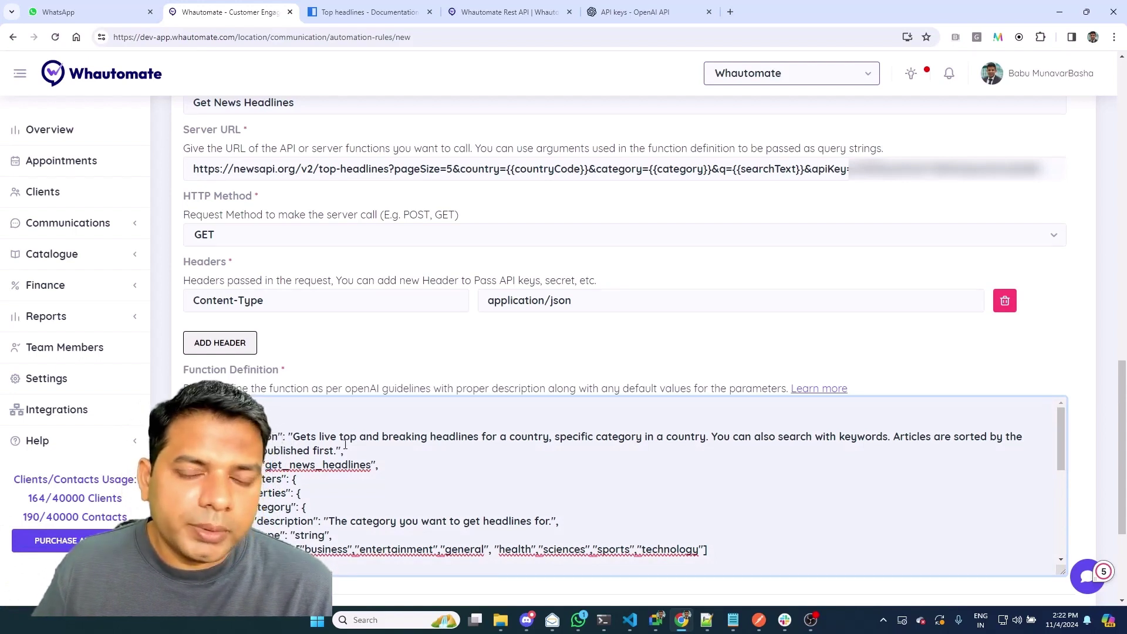
pyautogui.scroll(-1, 345, 444)
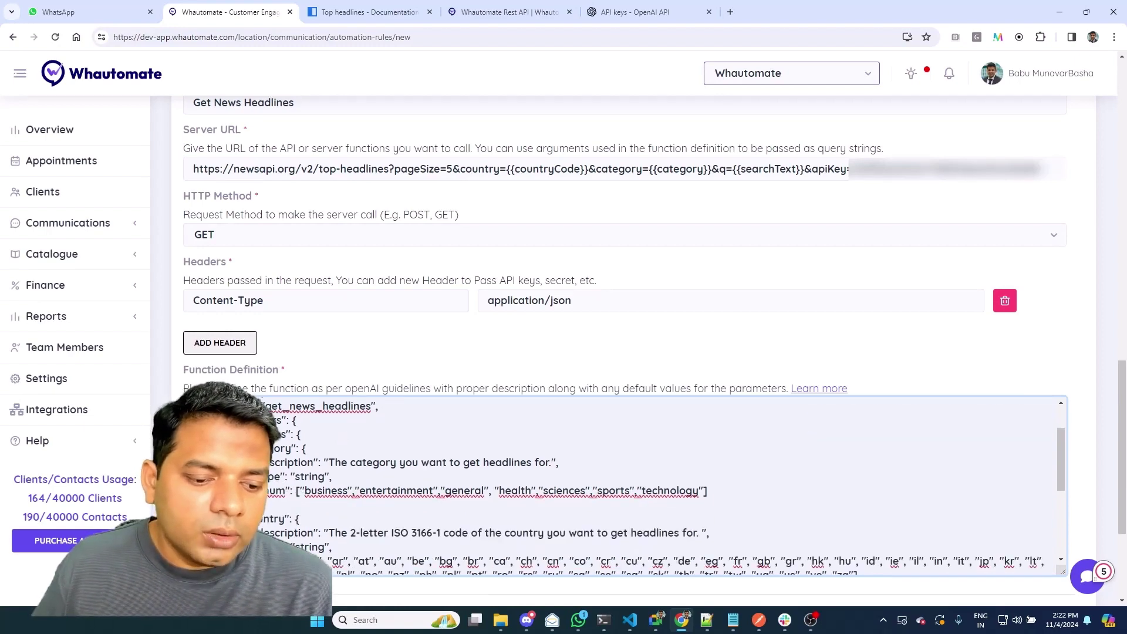
pyautogui.scroll(-2, 345, 444)
pyautogui.scroll(2, 346, 445)
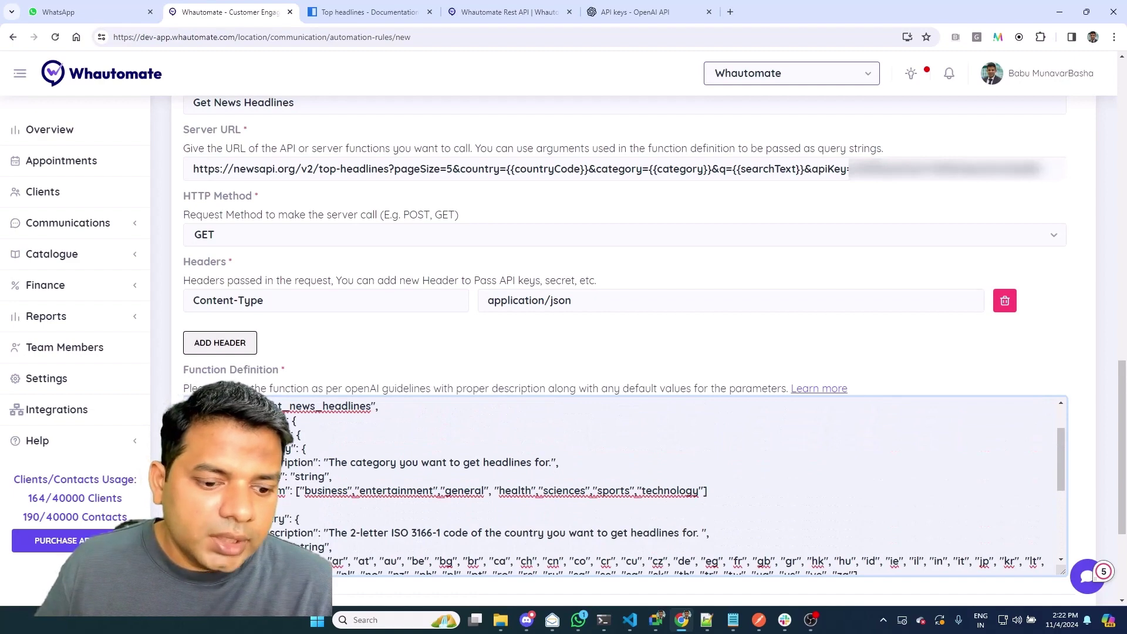
# Rename the country argument in the server URL to {{country}} so it matches the function definition's parameter.
pyautogui.click(519, 176)
pyautogui.press('BackSpace')
pyautogui.press('BackSpace')
pyautogui.press('BackSpace')
pyautogui.press('BackSpace')
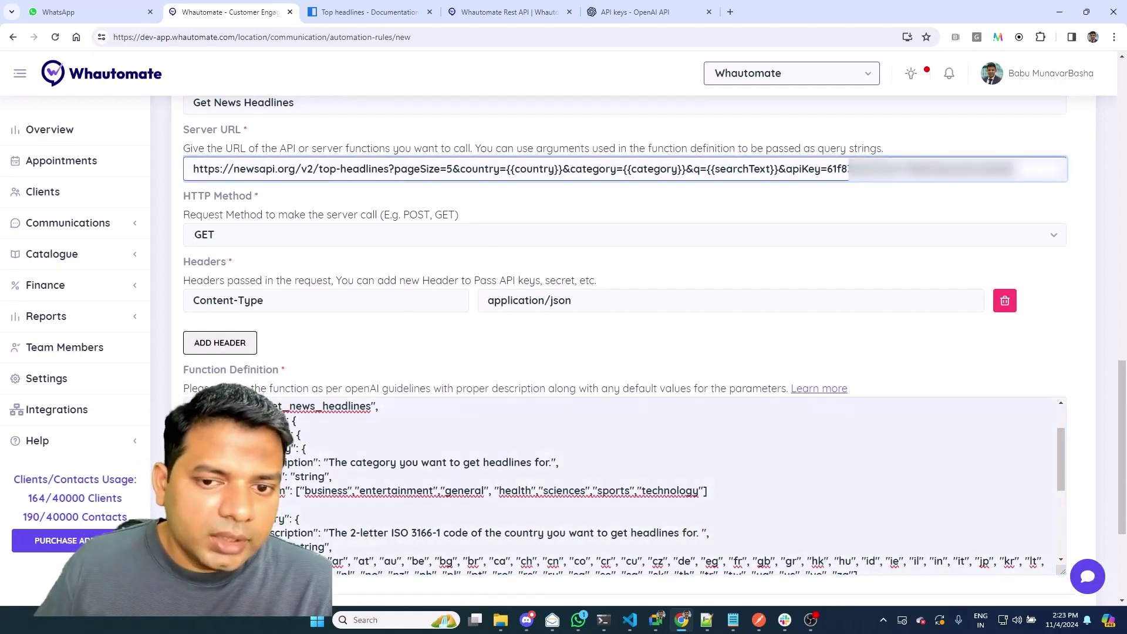
# Examine the function definition's country and searchText parameters and its list of required parameters.
pyautogui.scroll(-5, 461, 370)
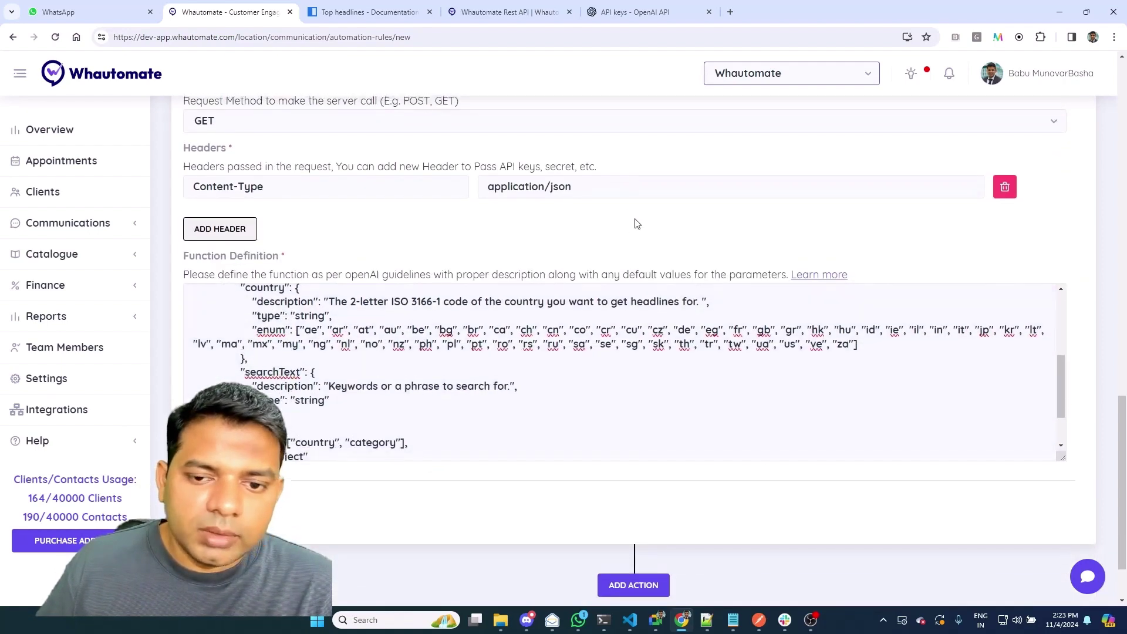
pyautogui.scroll(2, 790, 186)
pyautogui.scroll(-1, 651, 280)
pyautogui.scroll(-2, 532, 359)
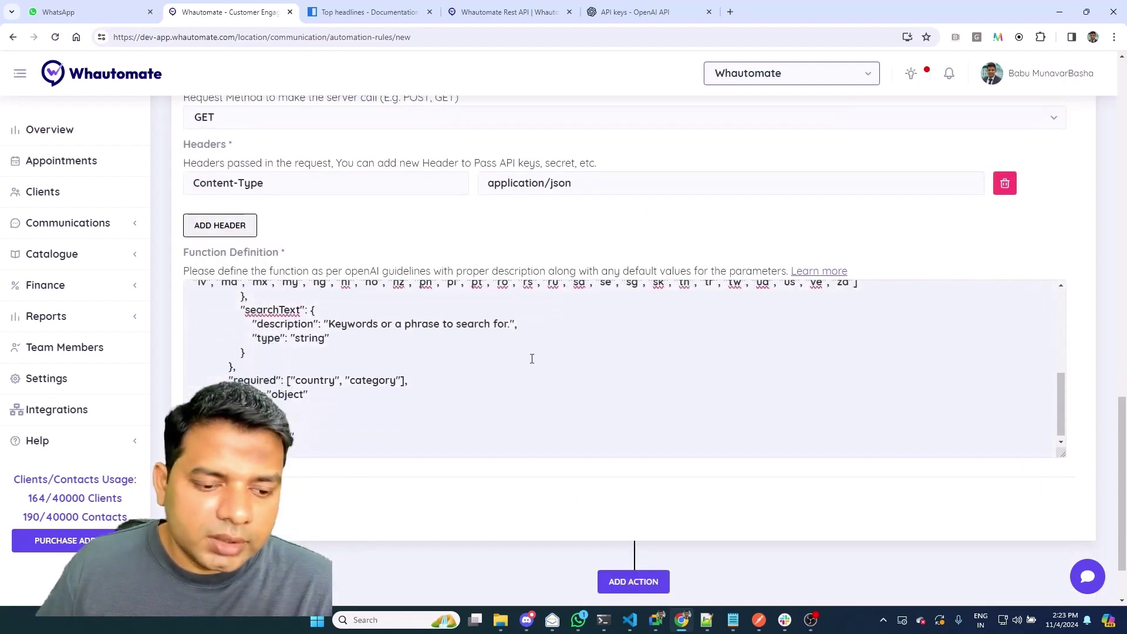
pyautogui.moveTo(225, 383); pyautogui.dragTo(448, 375)
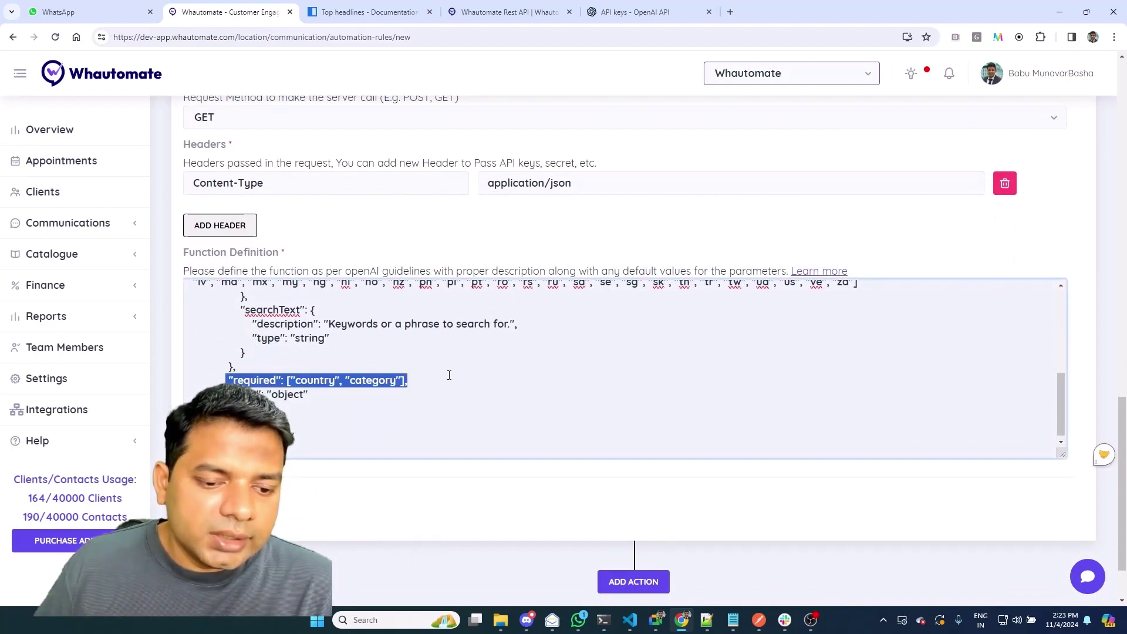
pyautogui.scroll(1, 449, 375)
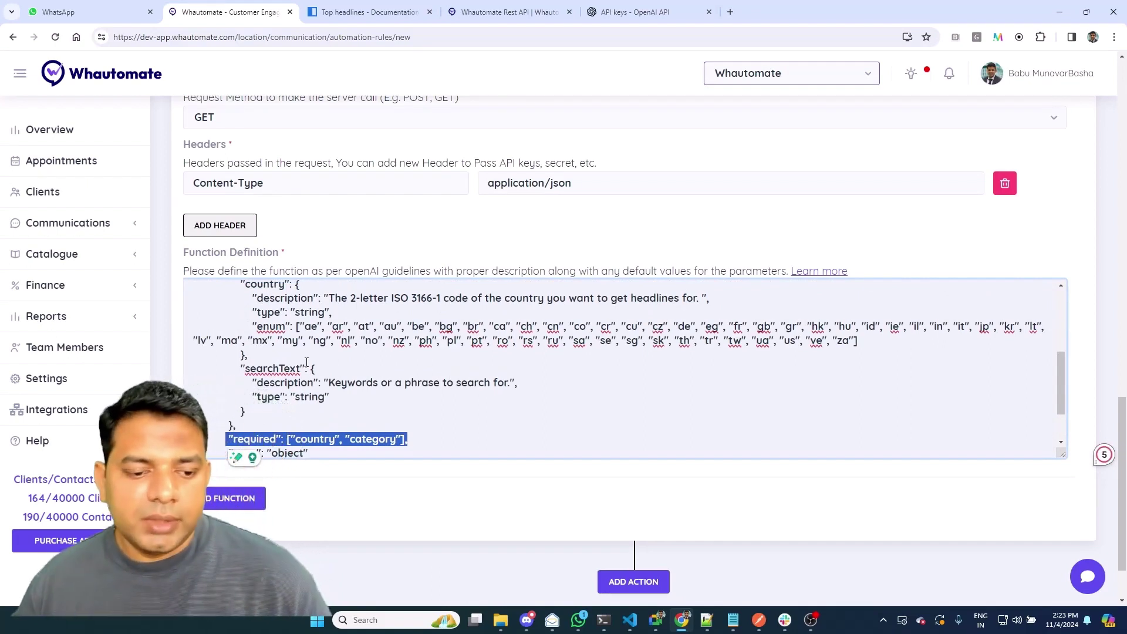
pyautogui.scroll(-1, 415, 378)
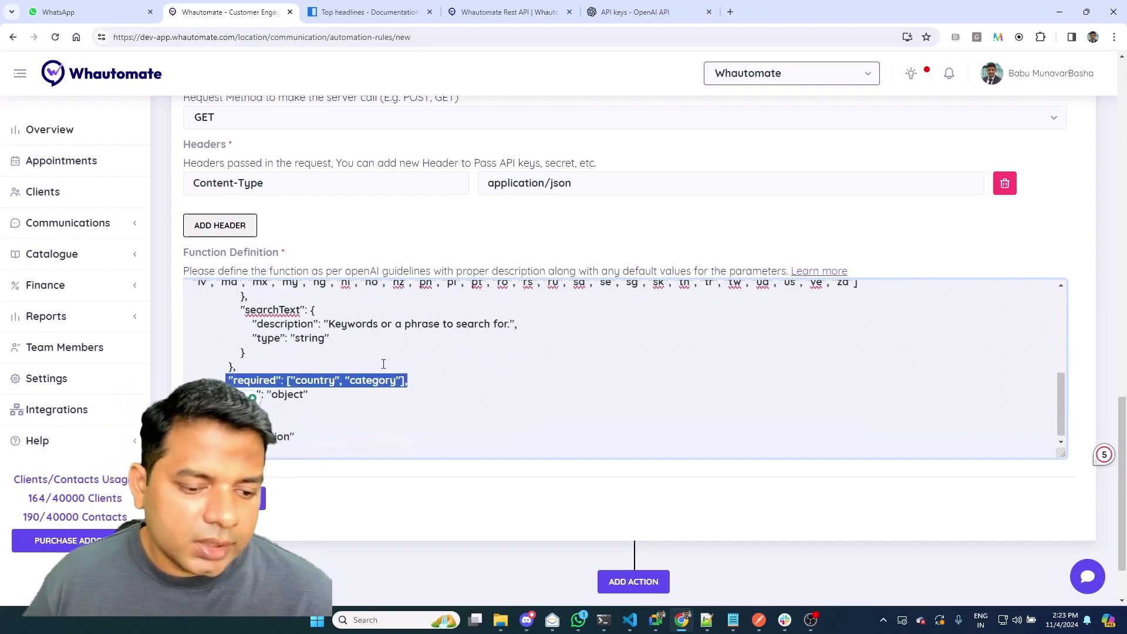
pyautogui.scroll(10, 415, 377)
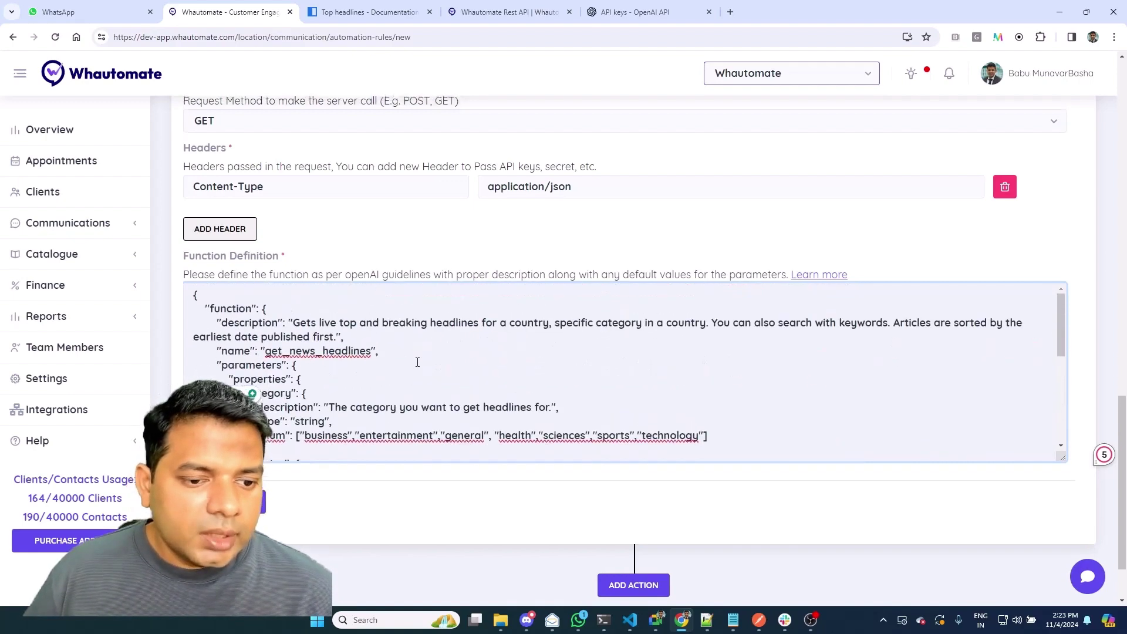
# Review the system prompt and the rule's settings, and save the "Ai news bot" automation rule.
pyautogui.click(233, 297)
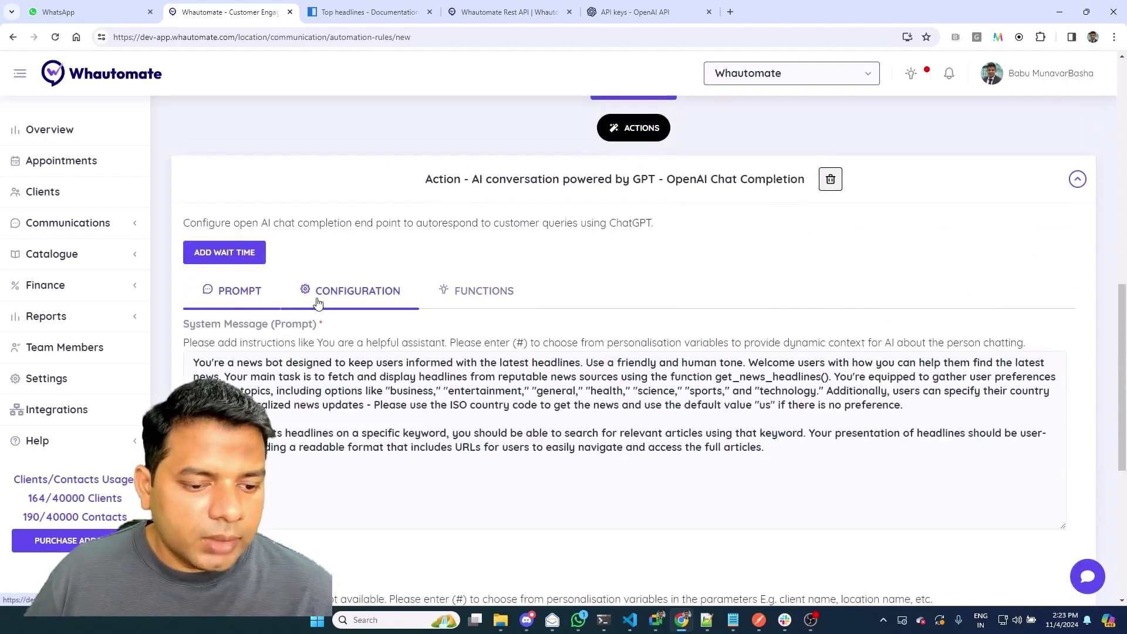
pyautogui.scroll(7, 365, 304)
pyautogui.scroll(5, 365, 304)
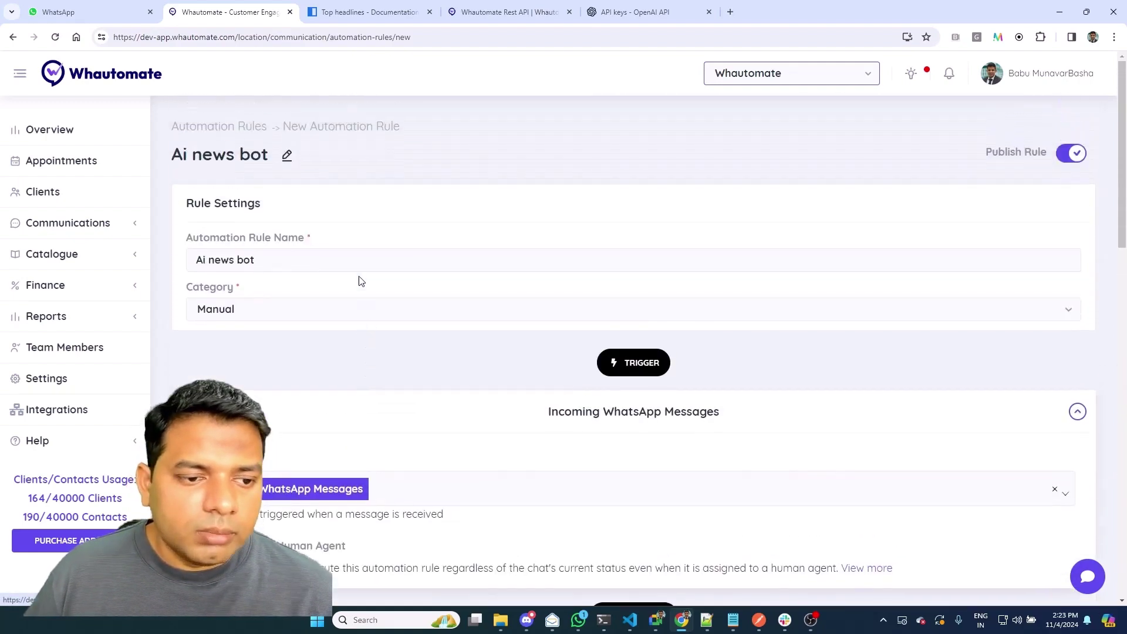
pyautogui.scroll(-10, 359, 282)
pyautogui.scroll(-15, 637, 369)
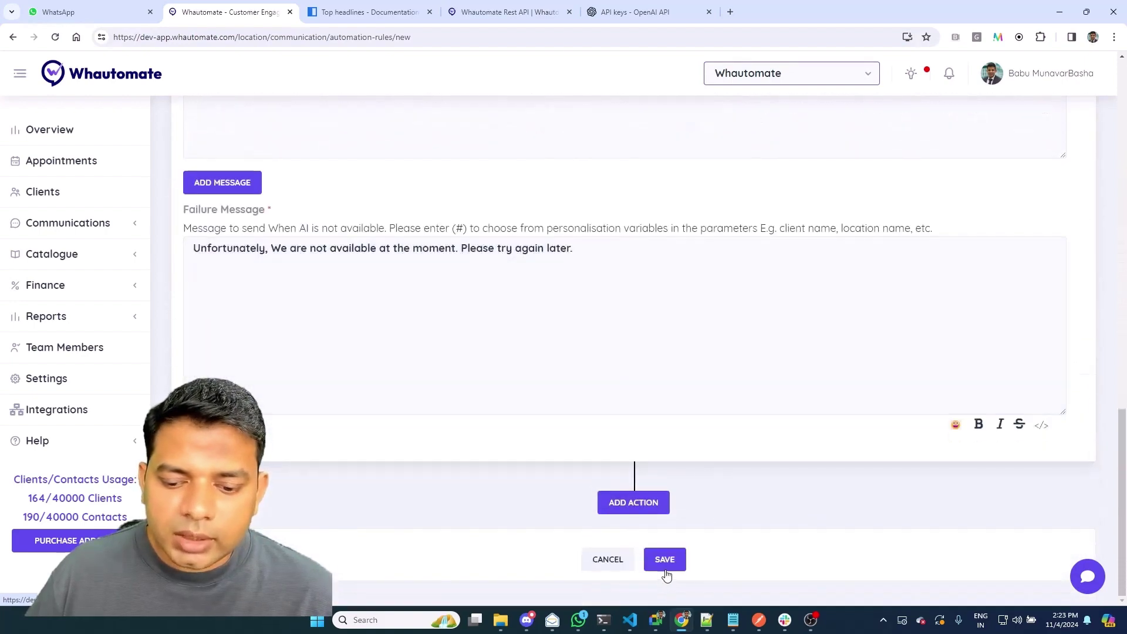
pyautogui.click(665, 562)
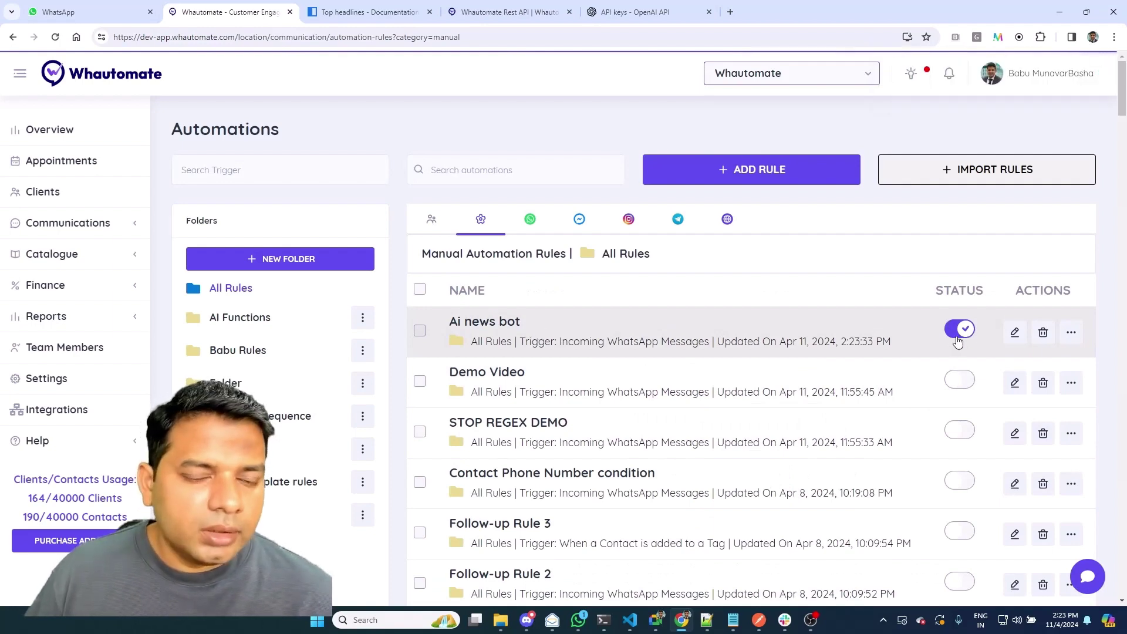
# Switch to WhatsApp Web and send "Hi there" to the Whautomate Staging chat to test the bot.
pyautogui.hotkey('ctrl', '1')
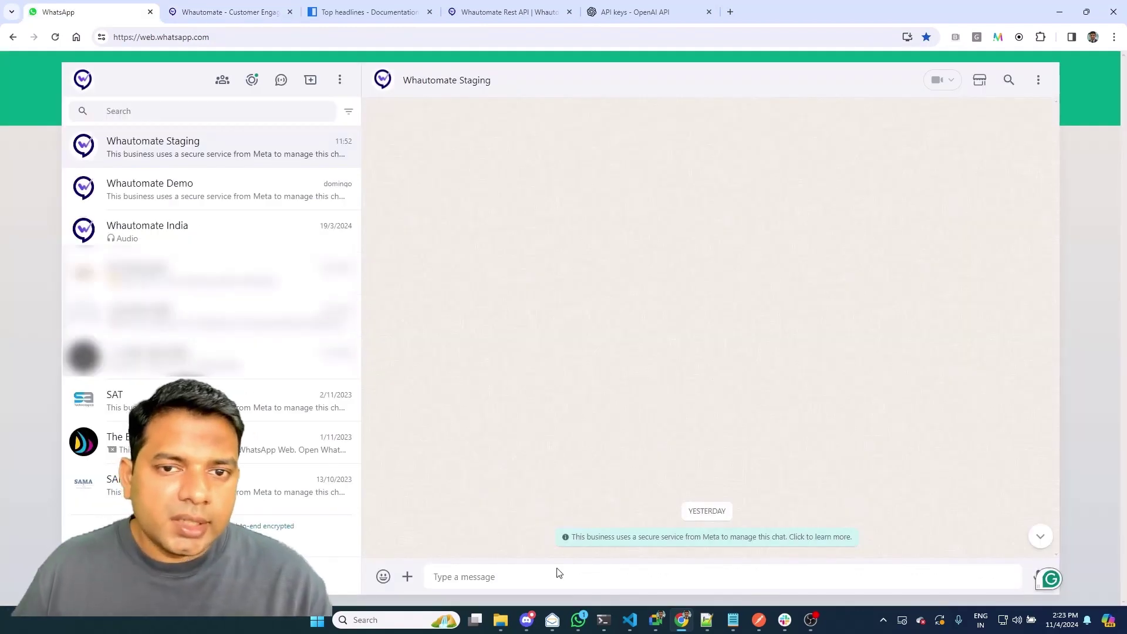
pyautogui.click(558, 572)
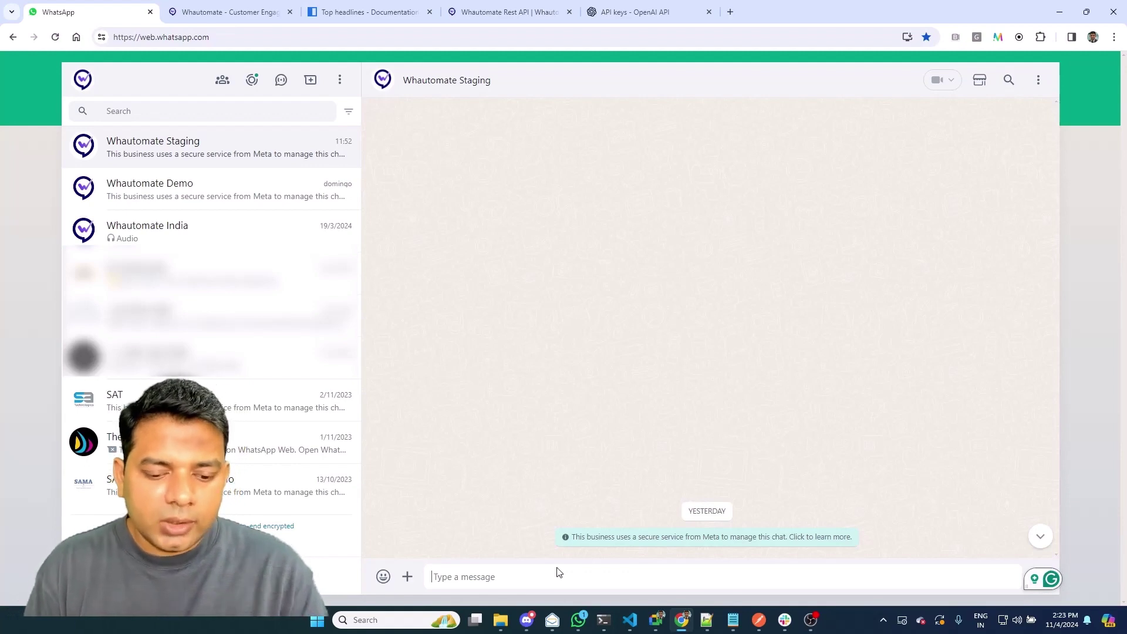
pyautogui.write('Hi there')
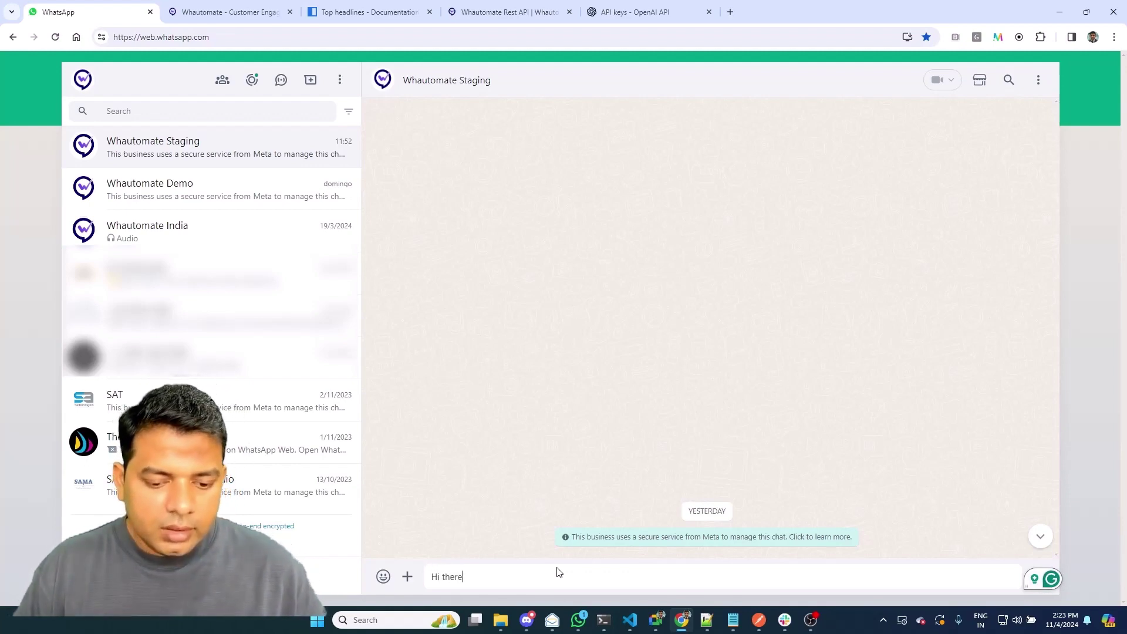
pyautogui.press('Return')
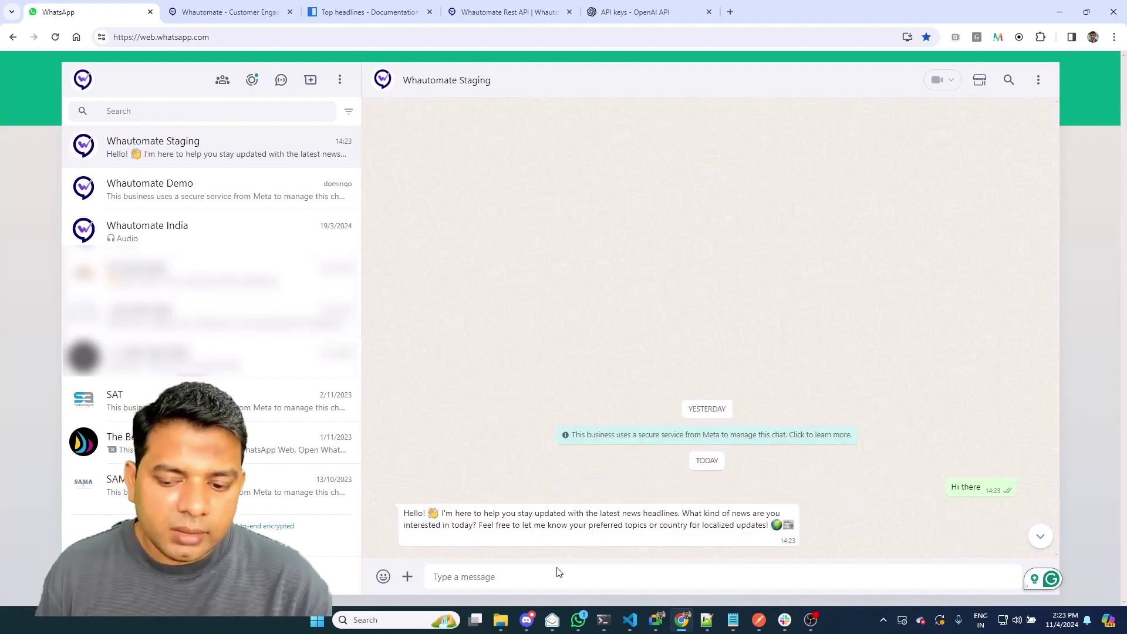
# Send "What are the latest tech news in US?" to the Whautomate Staging chat.
pyautogui.write('Wha')
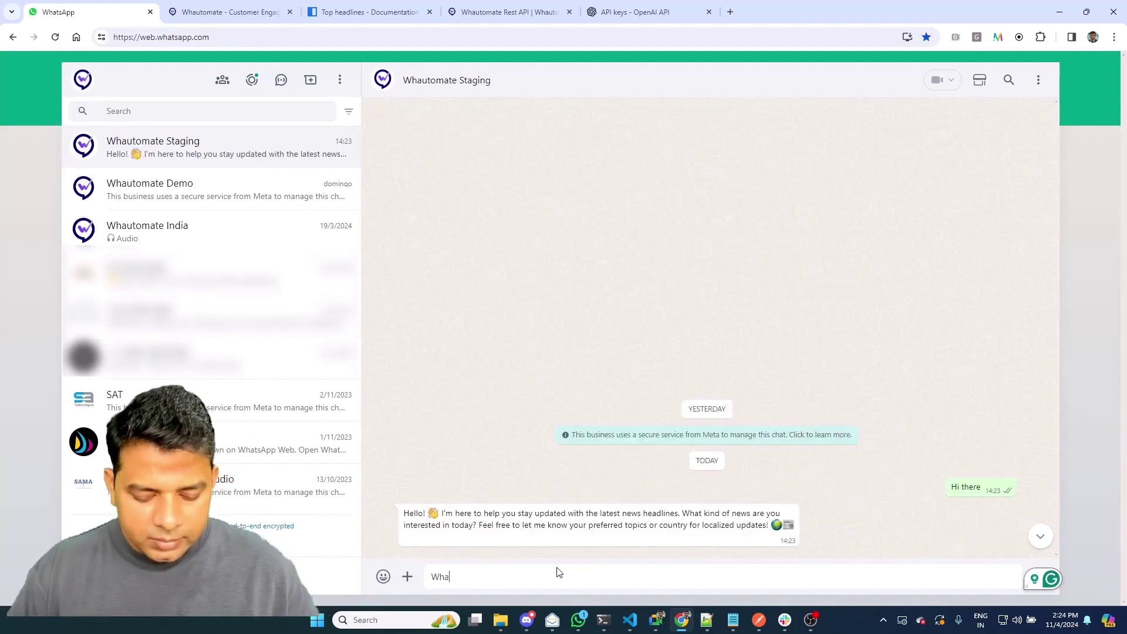
pyautogui.write('t are the latest tech new s in US?')
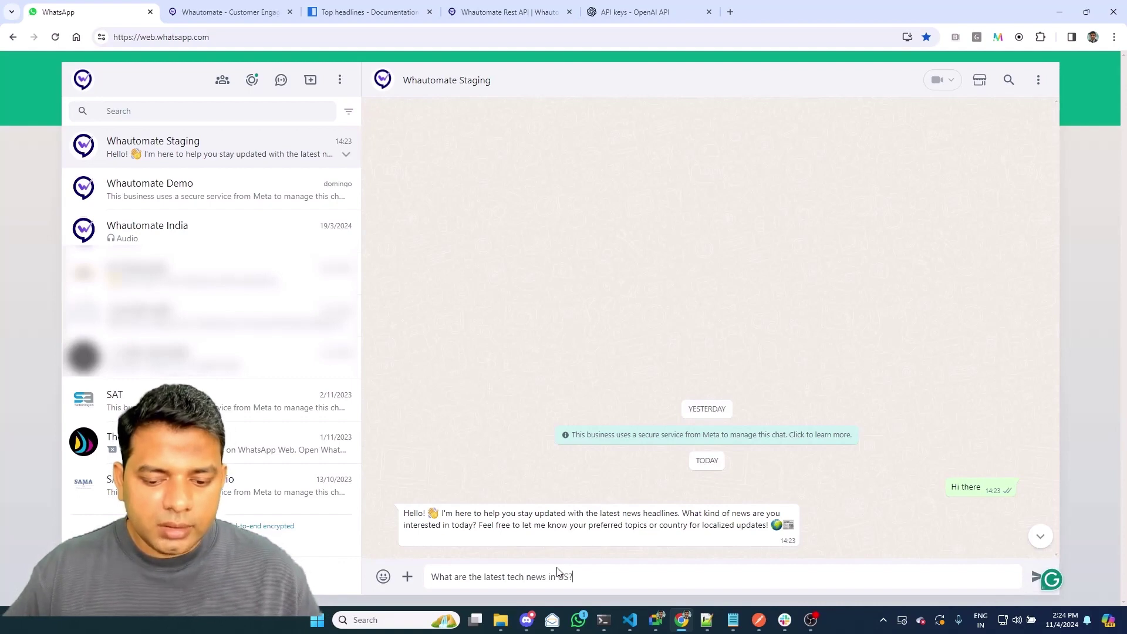
pyautogui.press('Return')
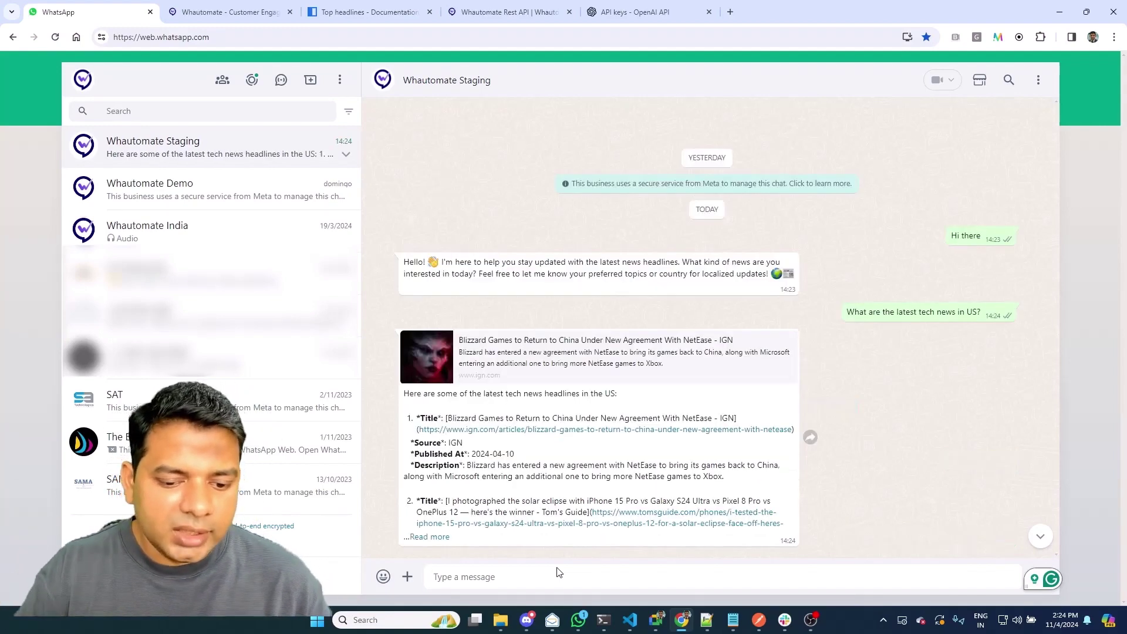
# Expand the bot's full US tech news reply and open its 9to5Mac iPadOS 17.5 article link to check the page.
pyautogui.click(431, 537)
pyautogui.scroll(-3, 569, 488)
pyautogui.scroll(-2, 570, 488)
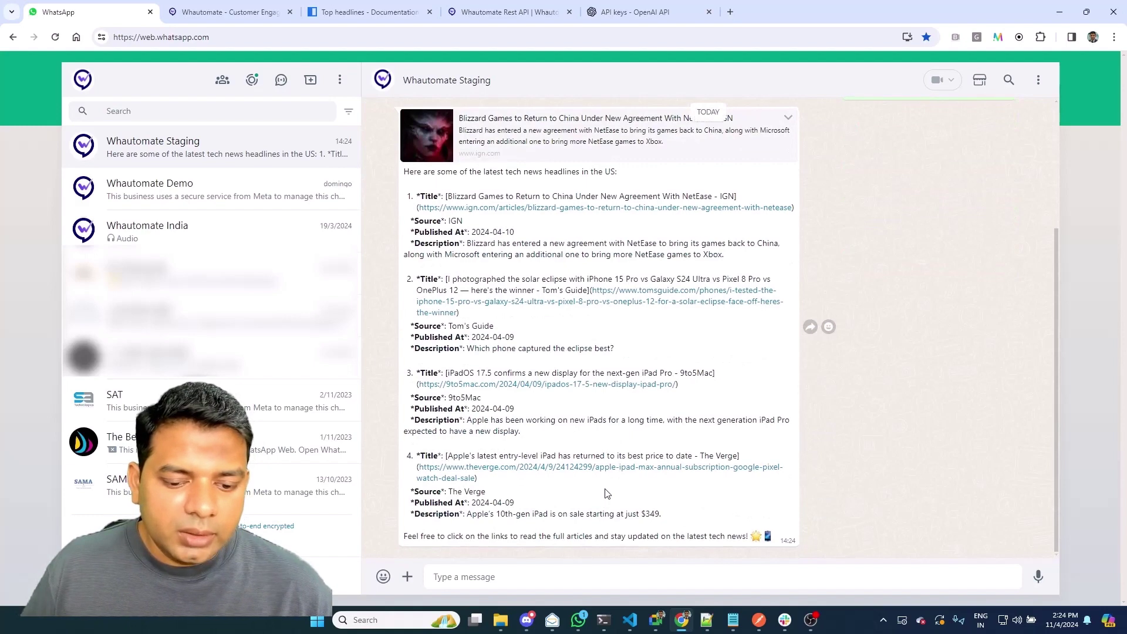
pyautogui.click(565, 388)
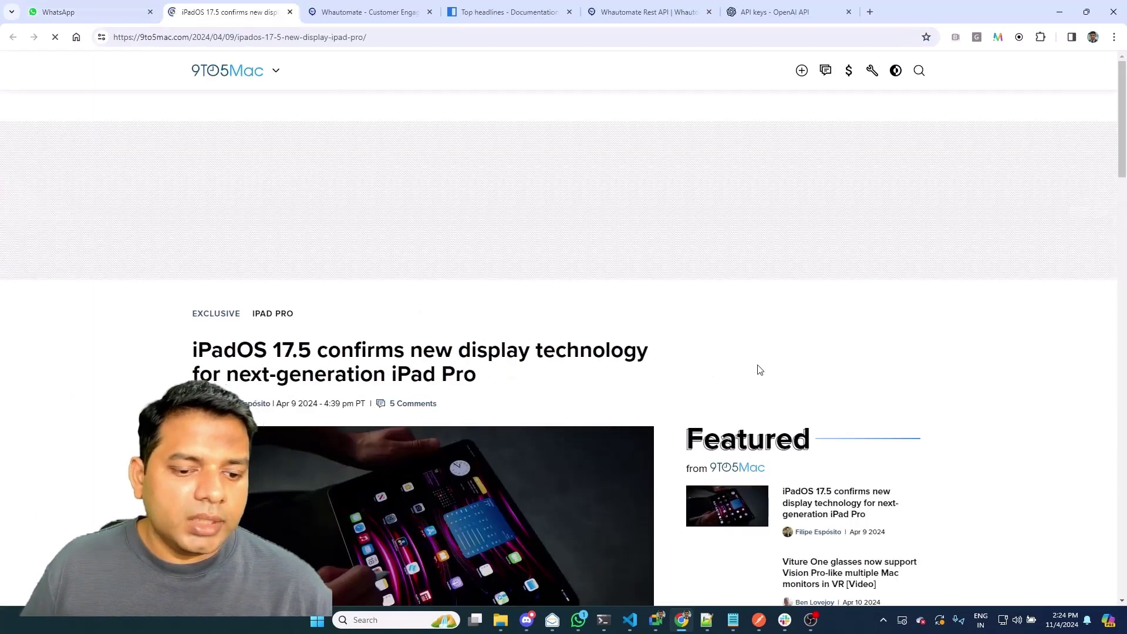
pyautogui.scroll(-8, 756, 370)
pyautogui.scroll(-8, 750, 391)
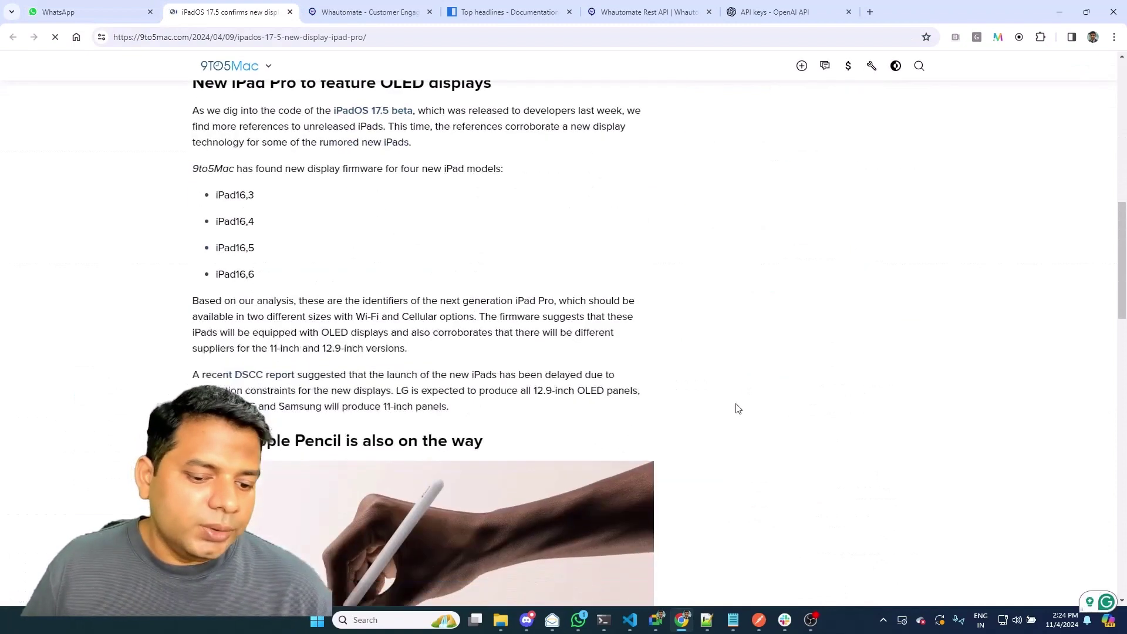
# Return to the WhatsApp chat and send "What is the latest news on IPL?" to the bot.
pyautogui.click(60, 14)
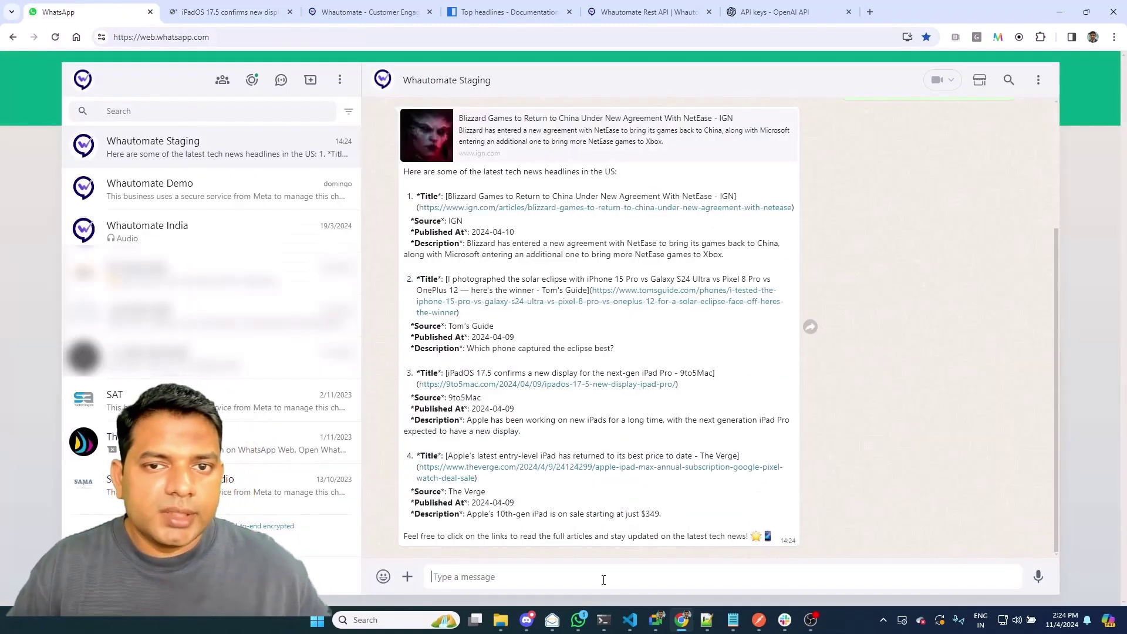
pyautogui.write('What is the la')
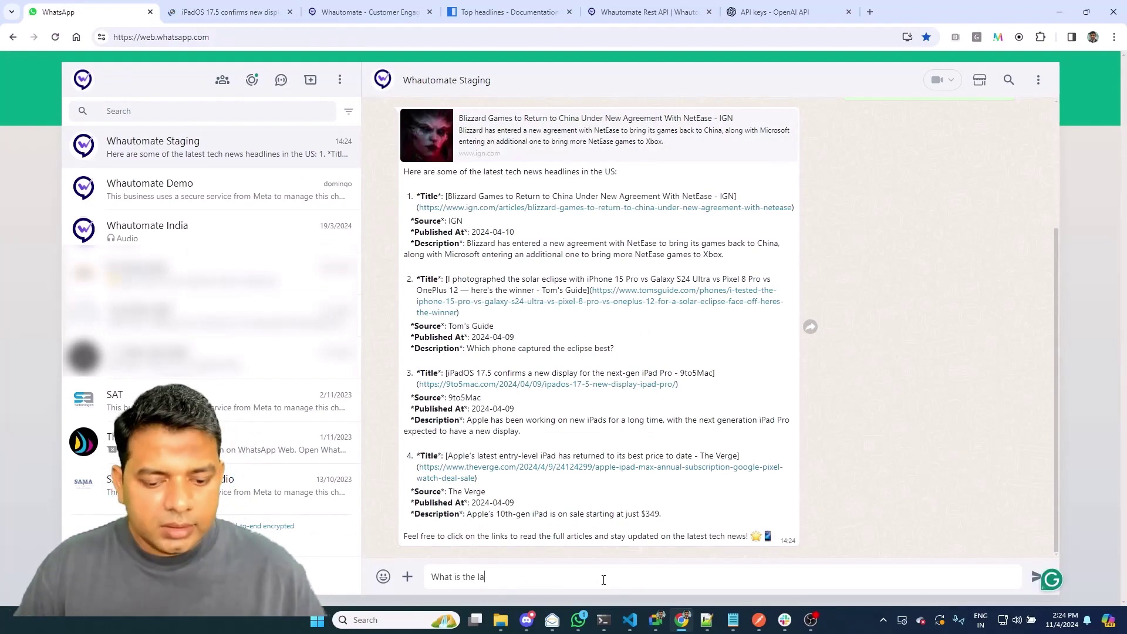
pyautogui.write('test news ON')
pyautogui.press('BackSpace')
pyautogui.press('BackSpace')
pyautogui.press('BackSpace')
pyautogui.write('on IPL?')
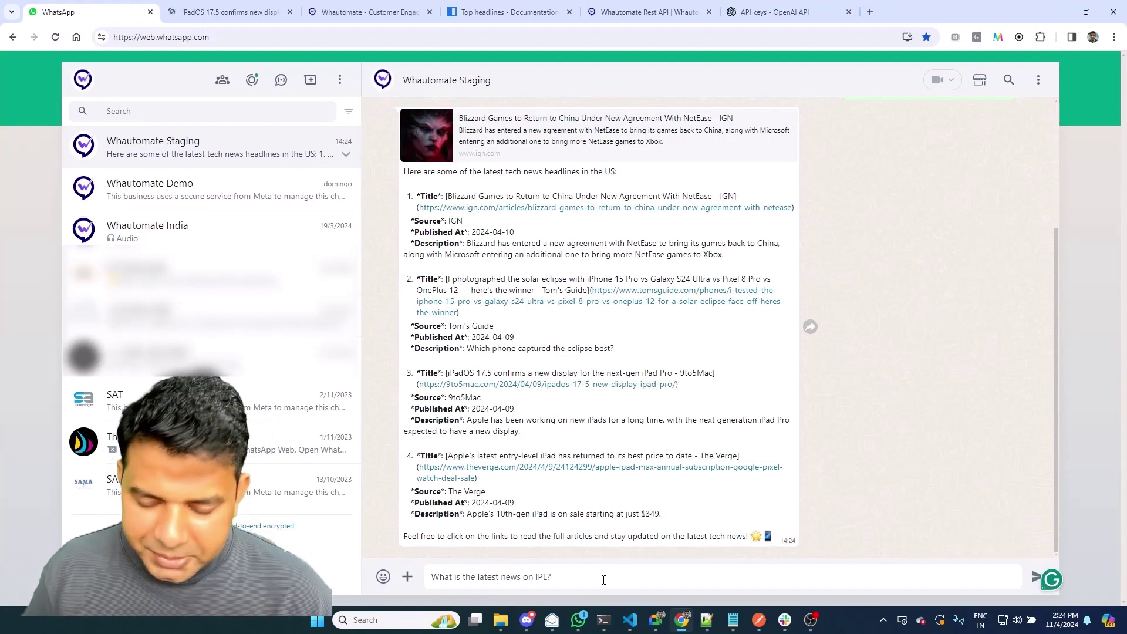
pyautogui.press('Return')
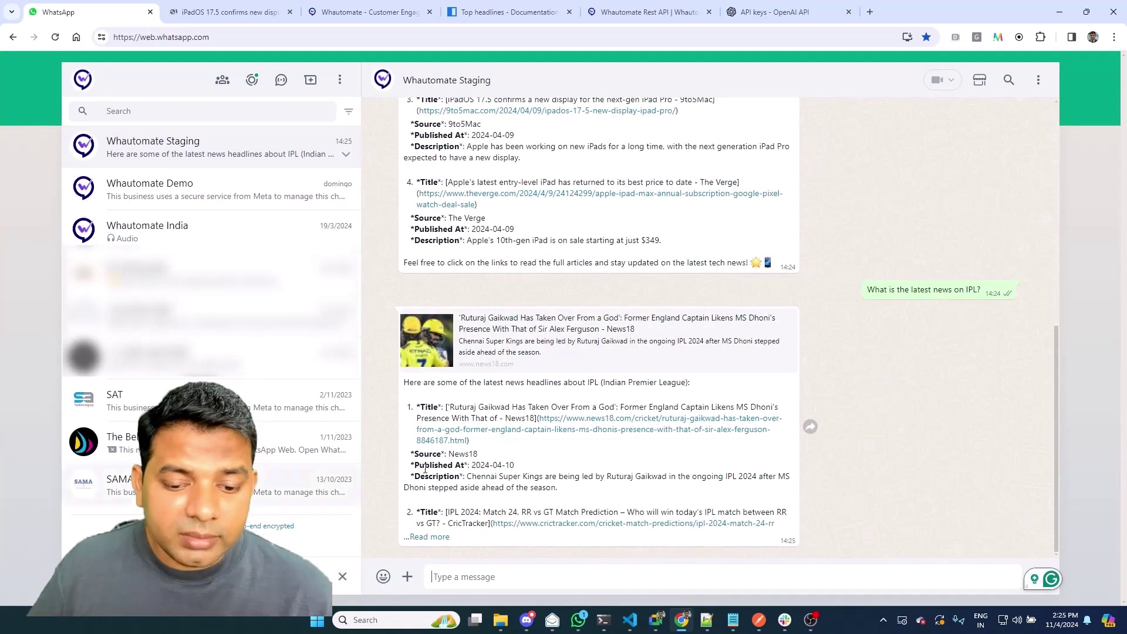
# Expand the bot's full IPL reply and review its headlines, sources, dates and descriptions.
pyautogui.click(435, 536)
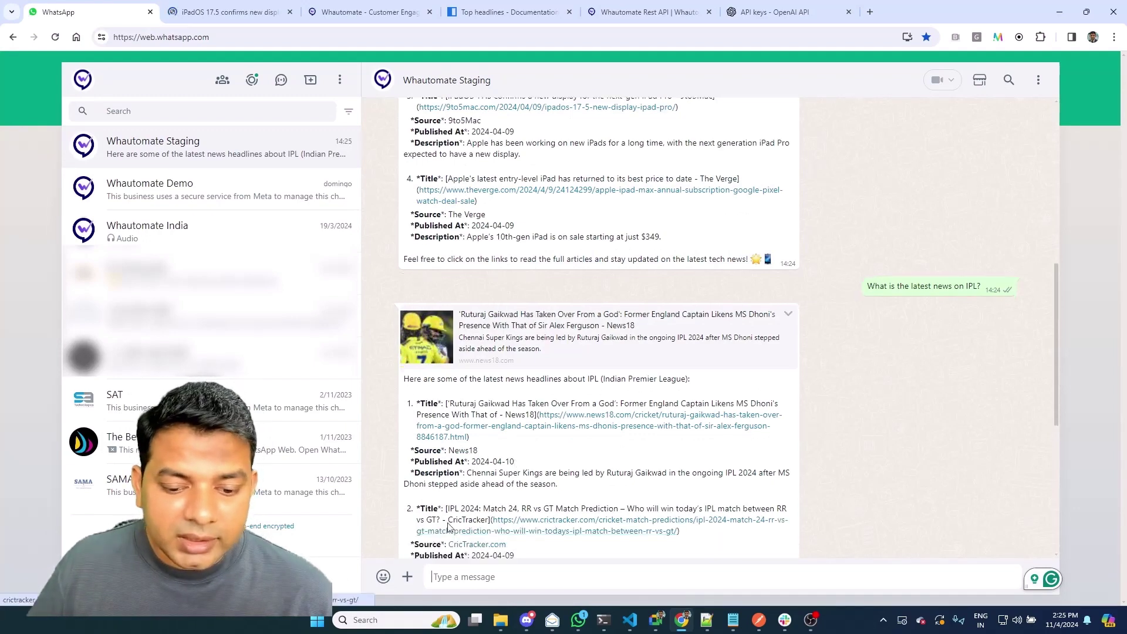
pyautogui.scroll(-2, 546, 390)
pyautogui.scroll(-4, 536, 352)
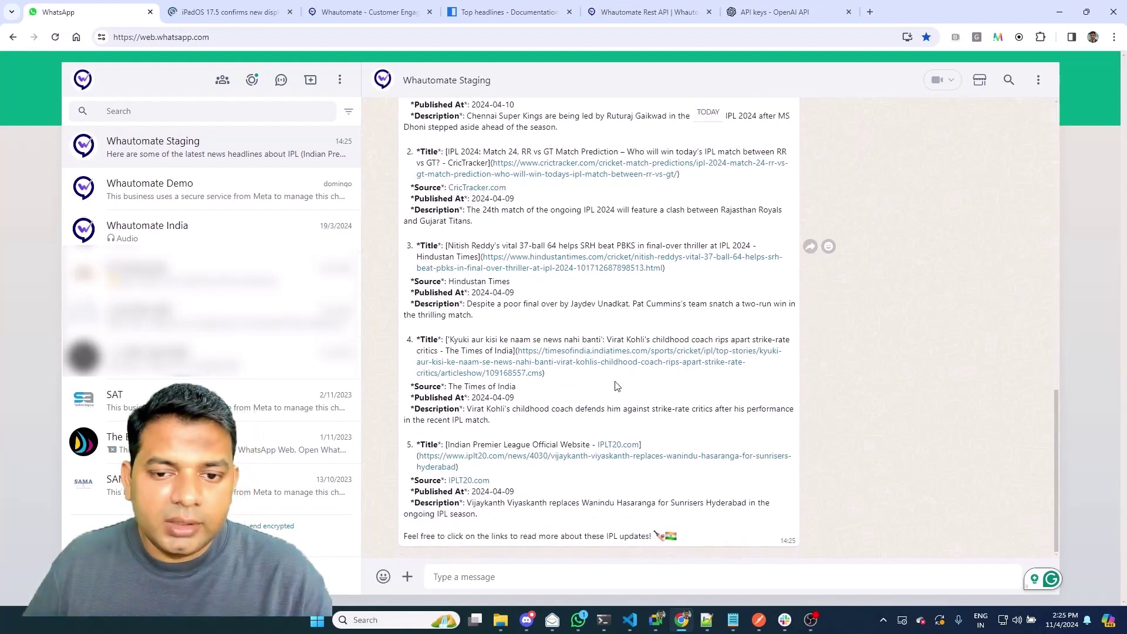
pyautogui.scroll(3, 616, 385)
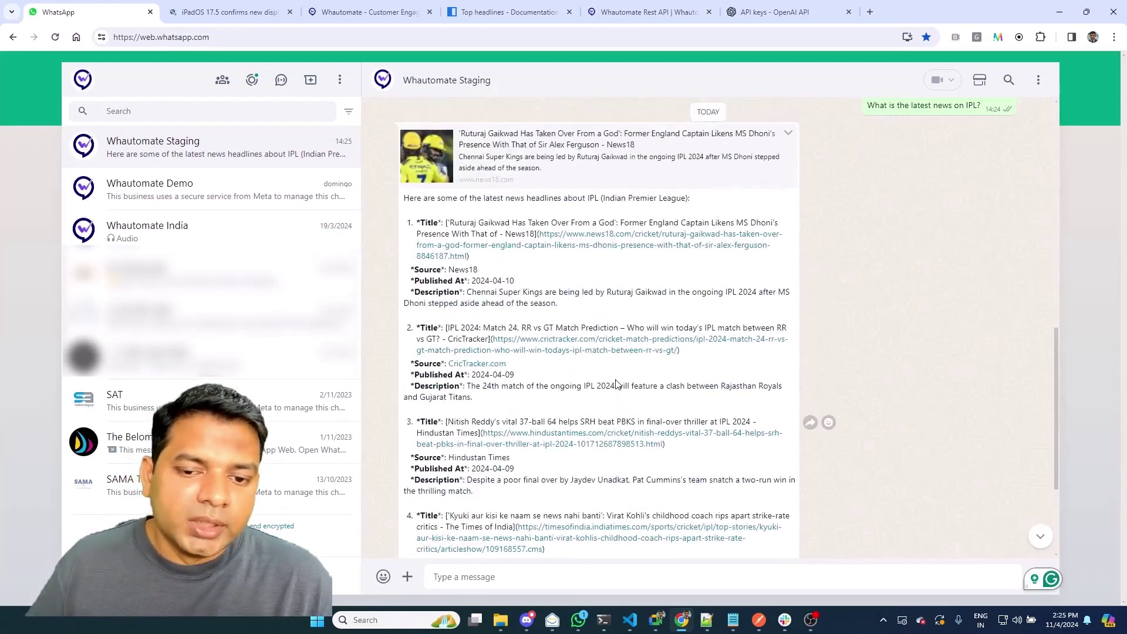